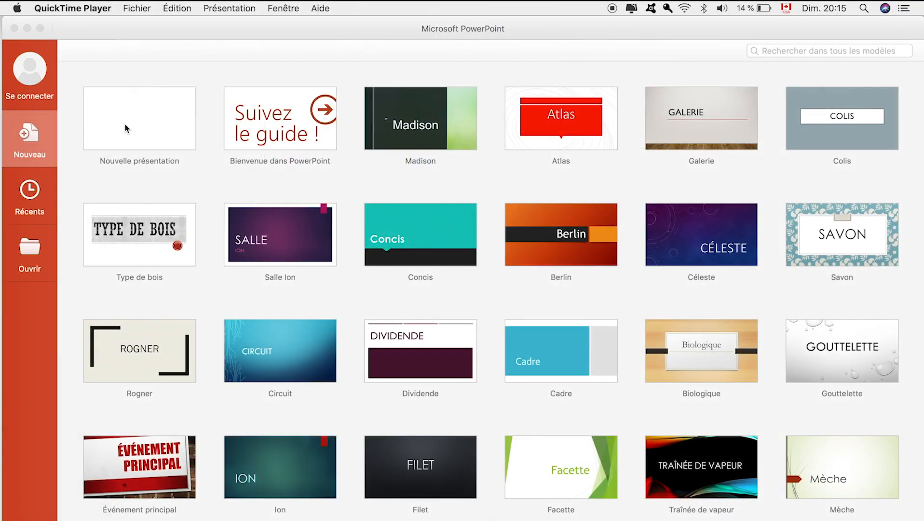
Create a blank presentation and set its slide size to Affichage à l'écran (16:9).
click(129, 148)
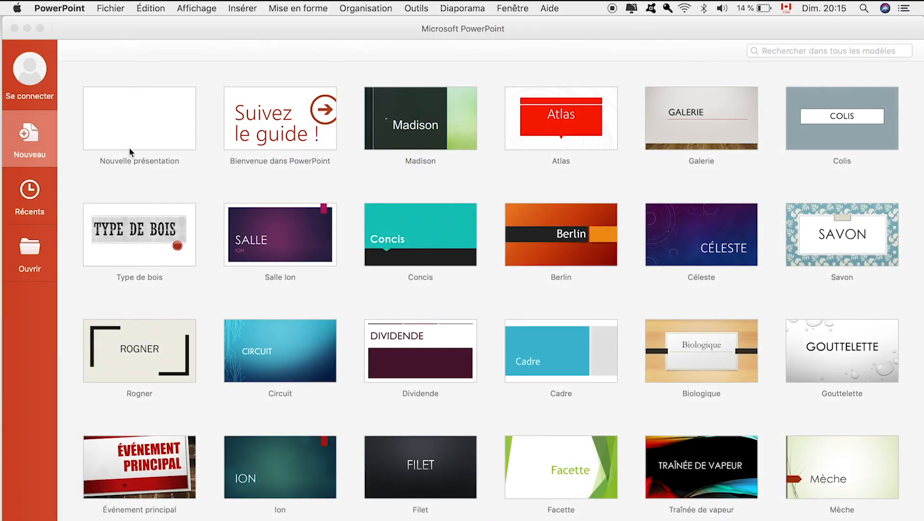
double_click(129, 148)
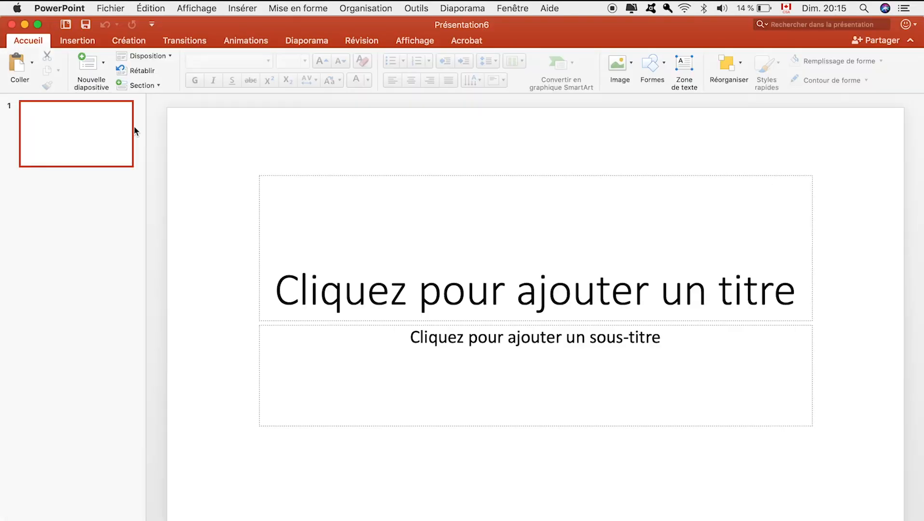
click(120, 7)
click(162, 256)
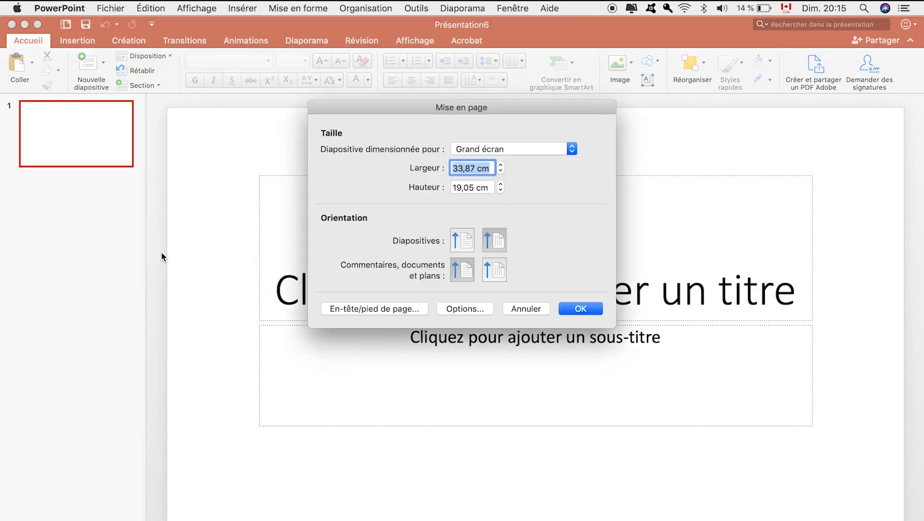
click(488, 150)
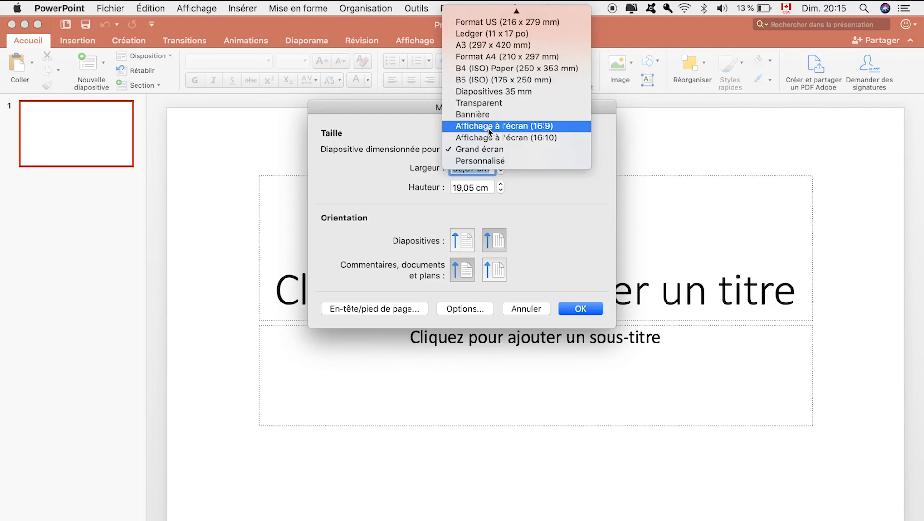
click(487, 127)
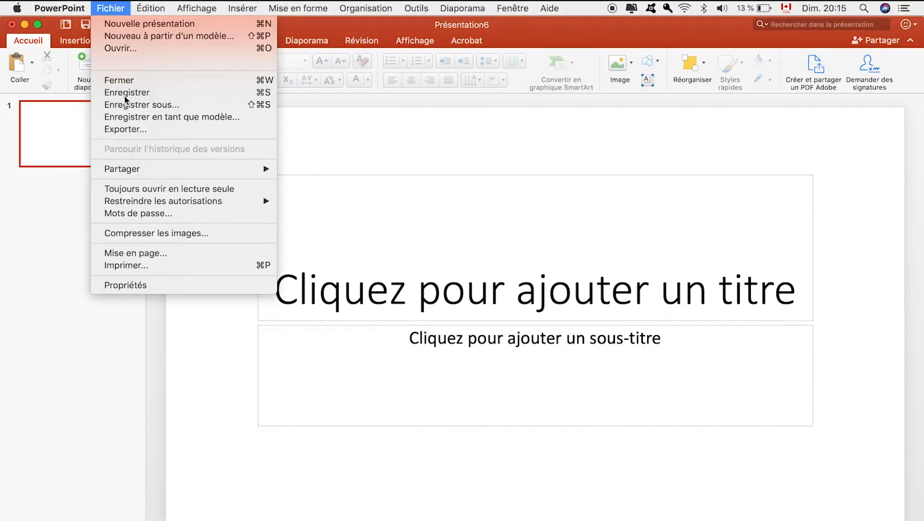
Set a custom square slide size of 25,4 cm wide by 25,4 cm high.
click(167, 255)
drag(488, 168, 416, 167)
key(super+c)
drag(491, 191, 421, 191)
key(super+v)
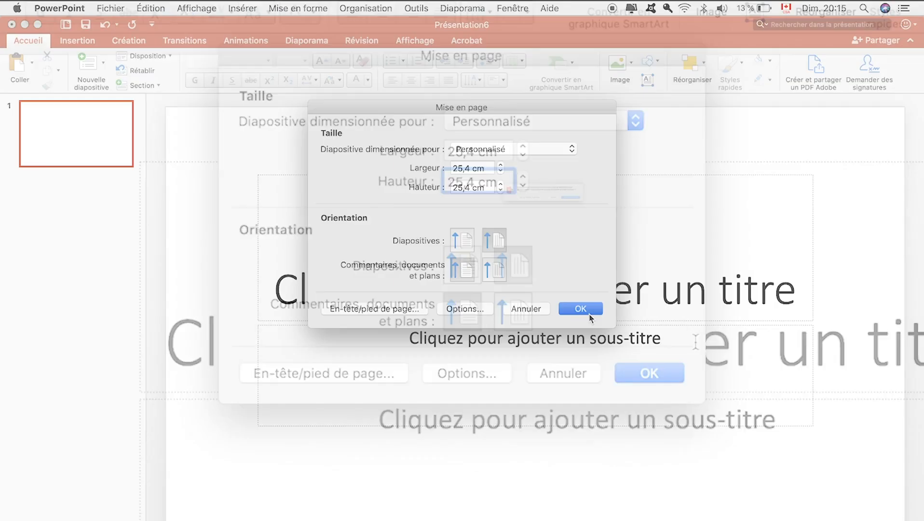
click(650, 373)
click(767, 239)
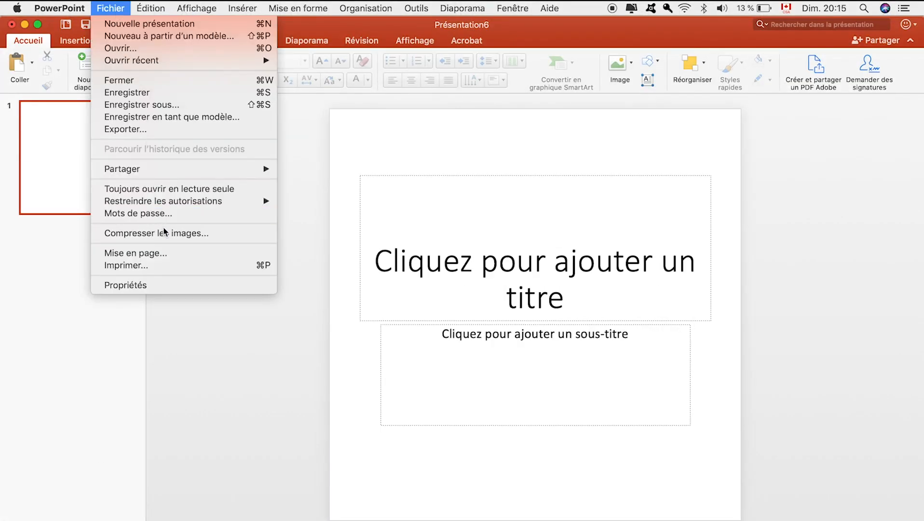
Set the slide size to Affichage à l'écran (16:9) with the slides in portrait orientation.
click(173, 253)
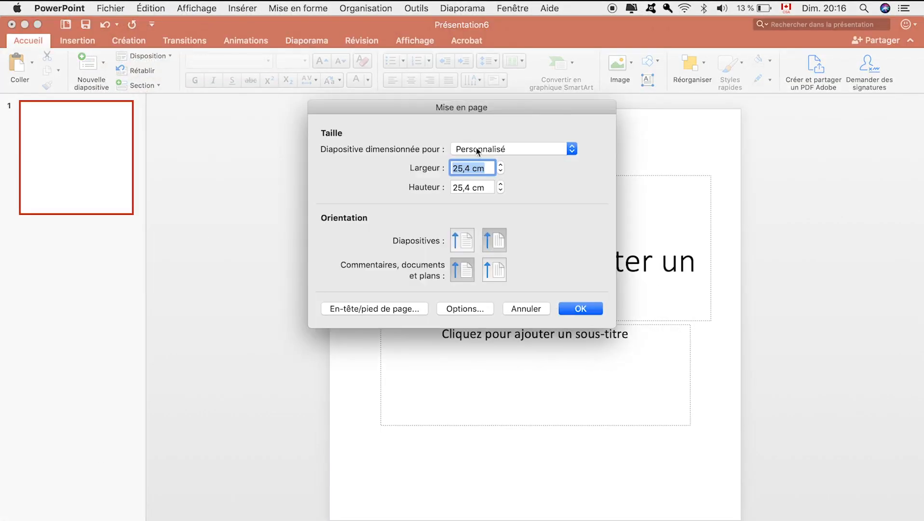
click(476, 150)
click(488, 129)
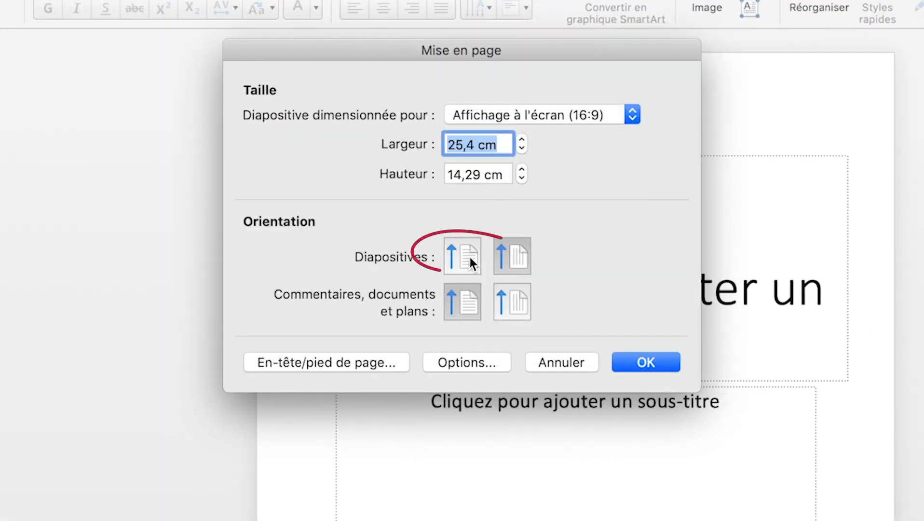
click(471, 268)
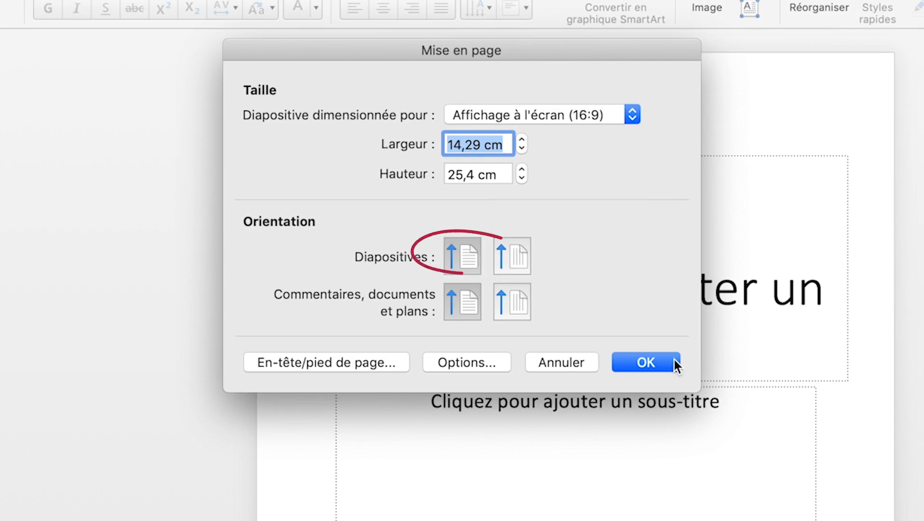
click(673, 362)
click(663, 220)
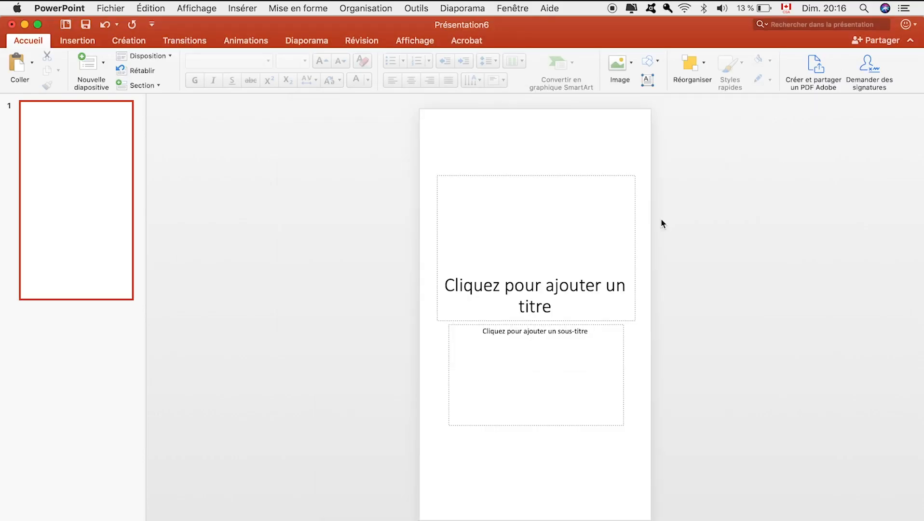
Switch the slides back to landscape orientation in the page setup.
click(110, 9)
click(128, 371)
click(494, 245)
click(580, 309)
click(636, 220)
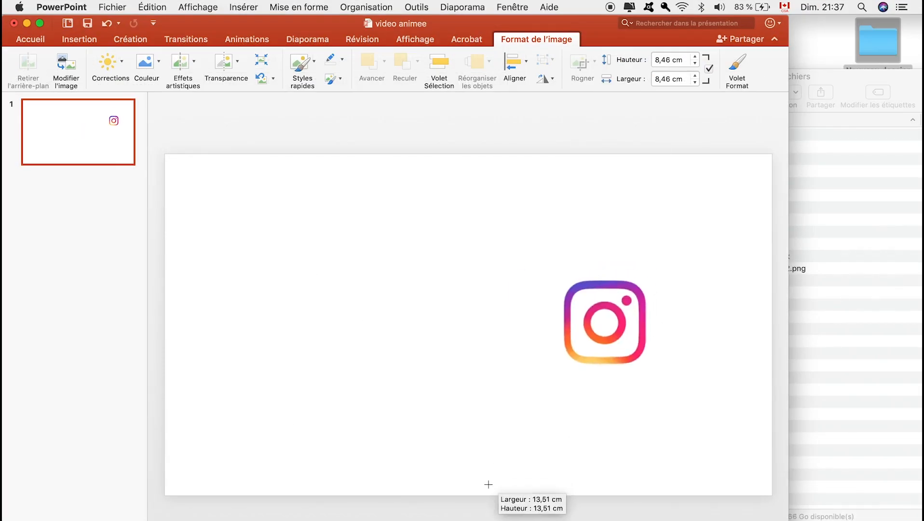
Add a text box containing 5 on the upper part of slide 1, beside the Instagram logo.
click(381, 119)
drag(233, 203, 466, 317)
text(5)
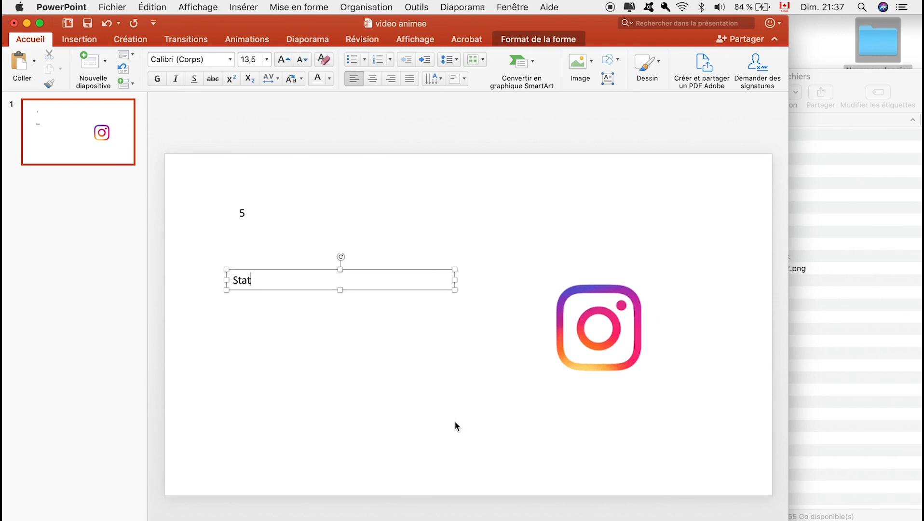
Enter "Statistiques Instagram" in the text box below the 5 and format it in Heebo, size 48.
text(am)
key(super+a)
click(213, 60)
text(Heebo)
key(Return)
click(250, 60)
text(48)
key(Return)
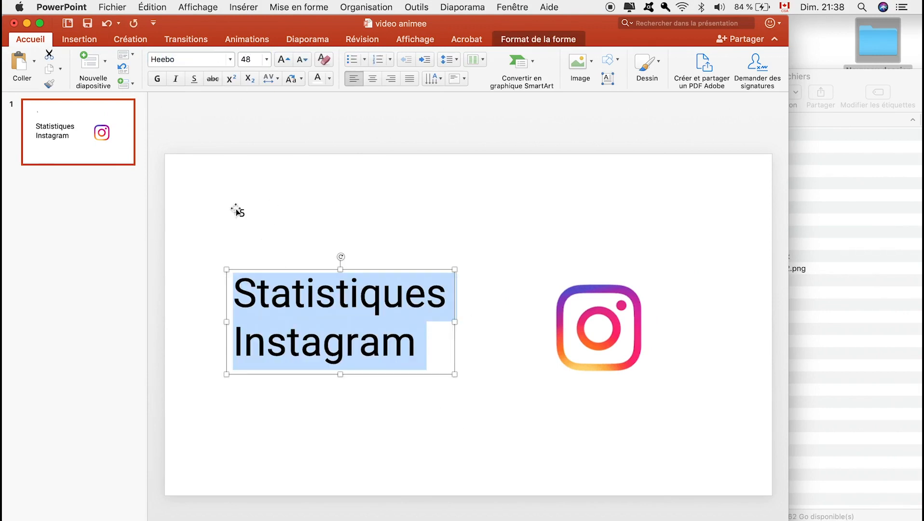
Format the 5 in the bold slanted display font at size 92 with a custom red colour.
key(Return)
click(250, 60)
text(92)
key(Return)
click(329, 79)
click(348, 228)
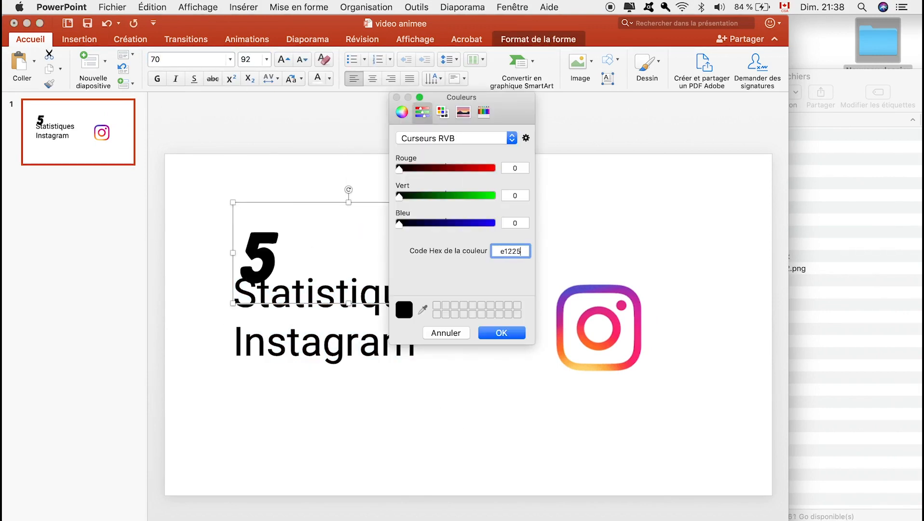
key(Return)
click(392, 379)
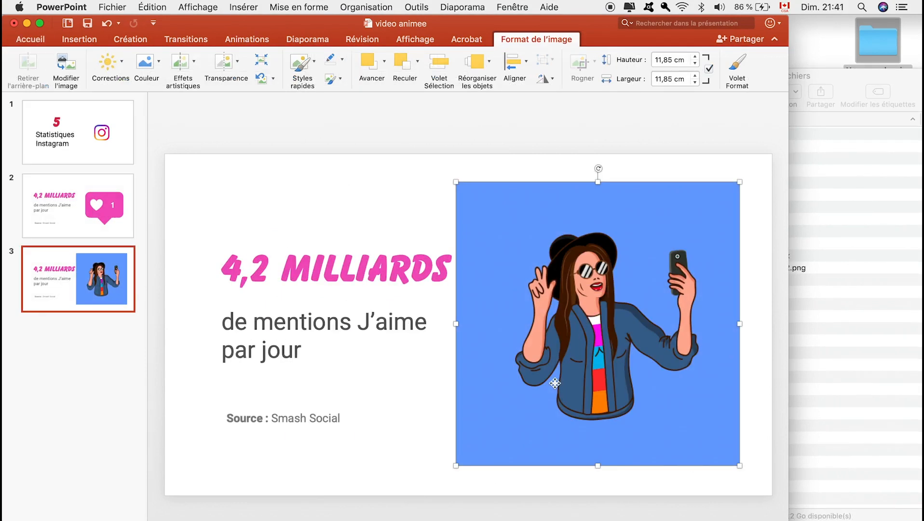
Shift the selfie illustration toward slide 3's right edge and fill the slide background with the illustration's blue, sampled with the eyedropper.
drag(555, 383, 575, 387)
click(631, 131)
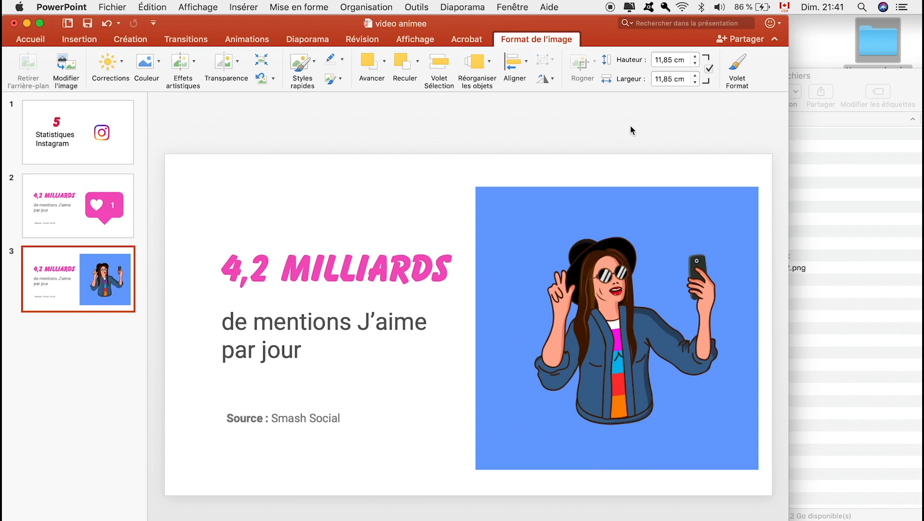
click(130, 39)
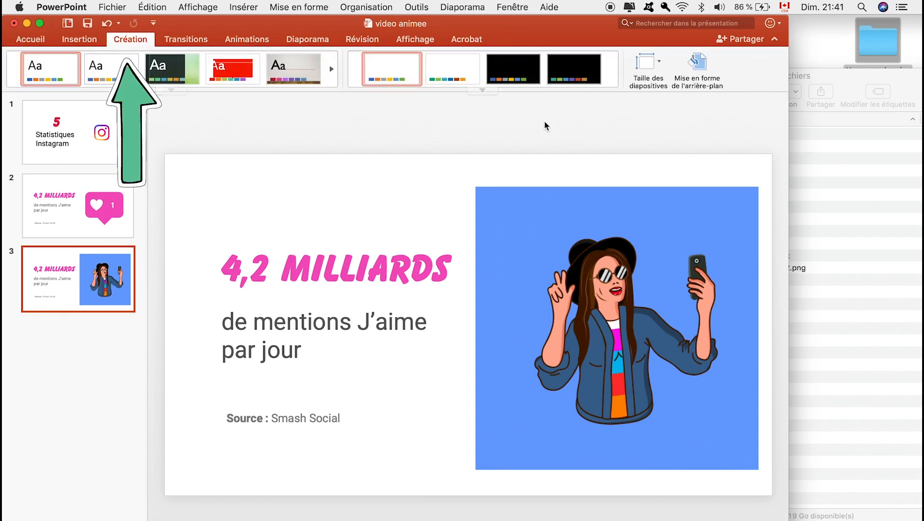
click(709, 71)
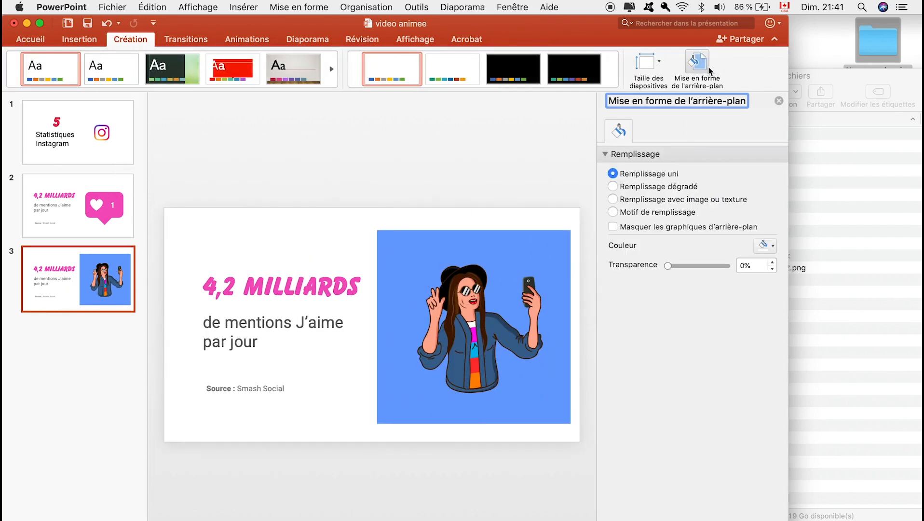
click(765, 246)
click(797, 449)
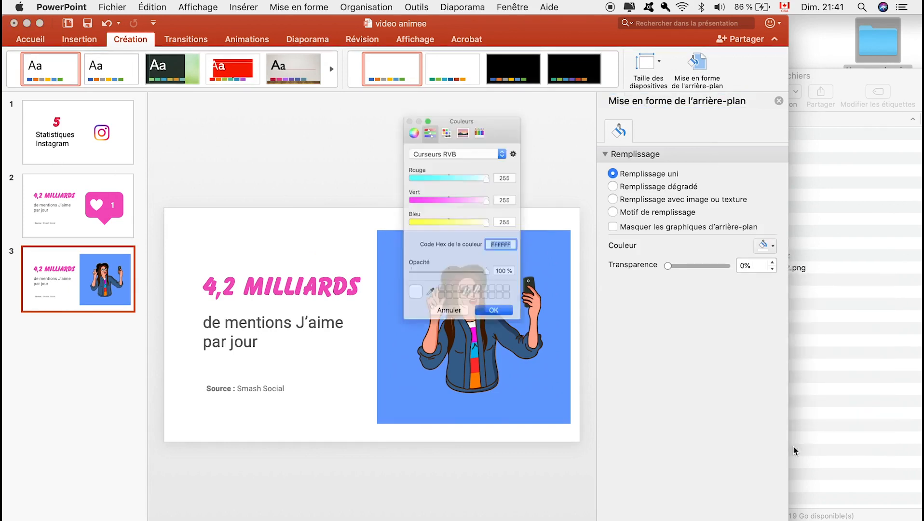
click(423, 309)
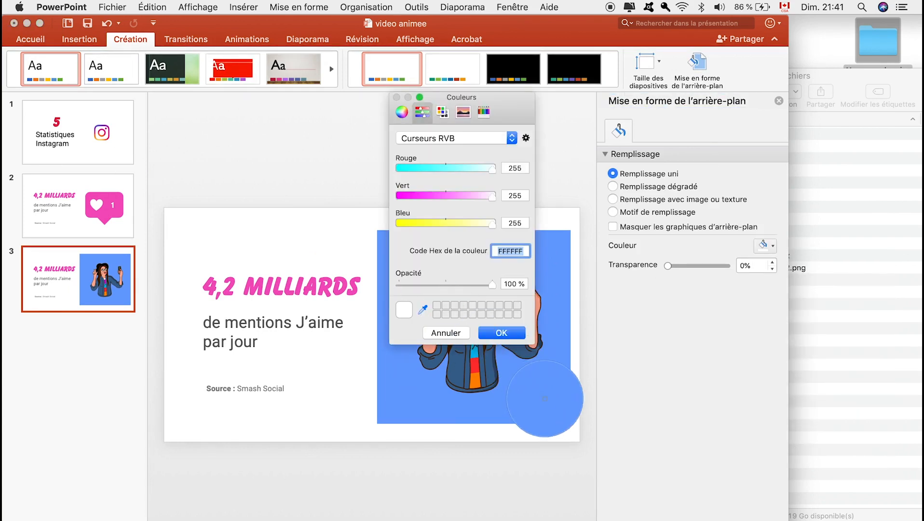
click(546, 401)
click(501, 332)
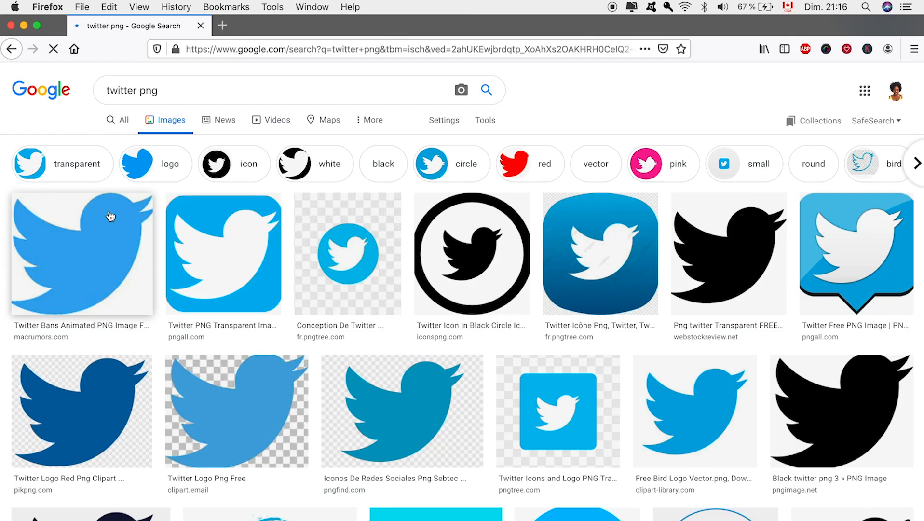
Browse the "twitter png" image results in Firefox for a Twitter logo and preview the saved unnamed.png in Finder.
scroll(111, 216, down, 3)
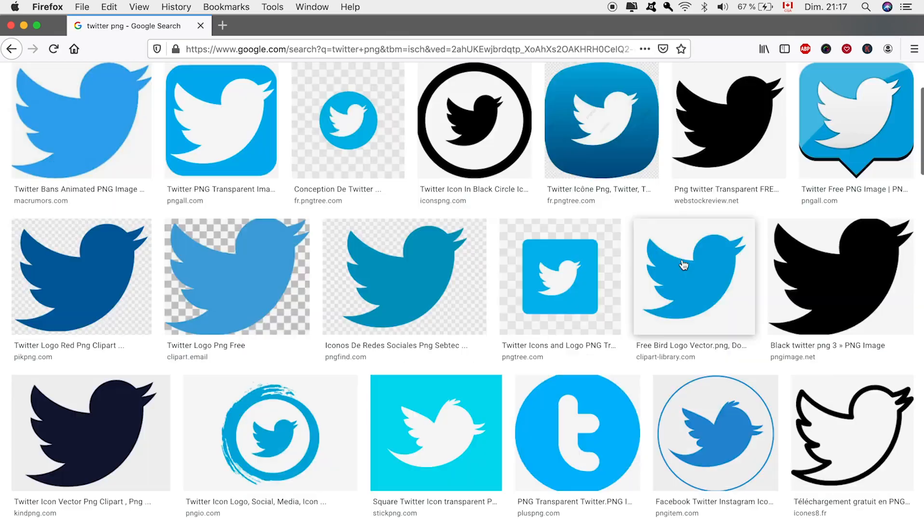
click(675, 246)
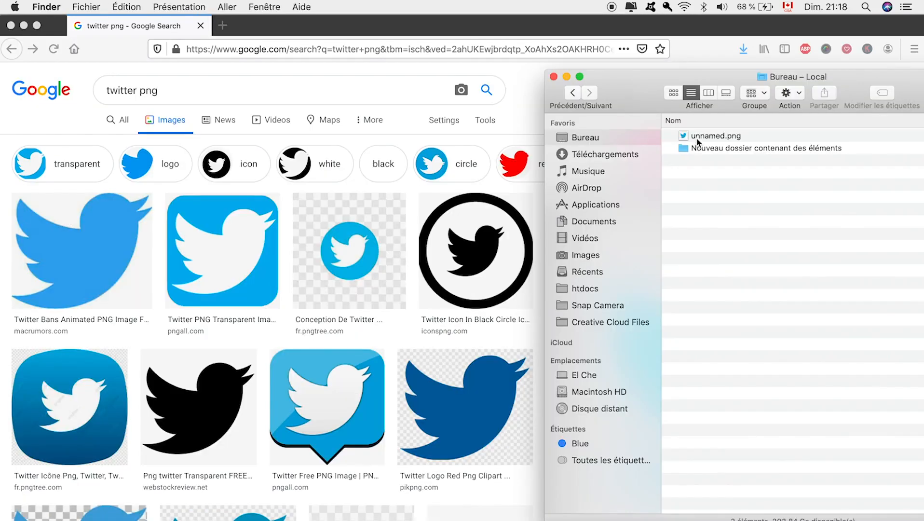
click(698, 139)
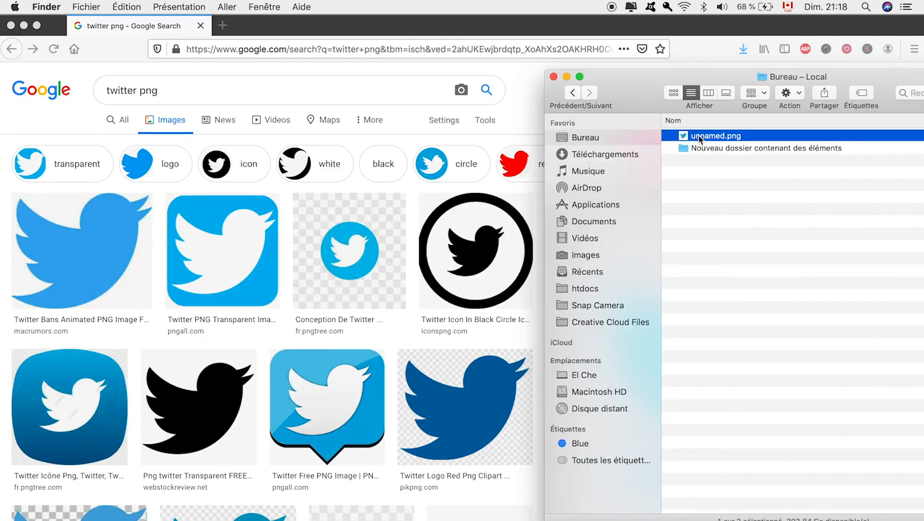
key(space)
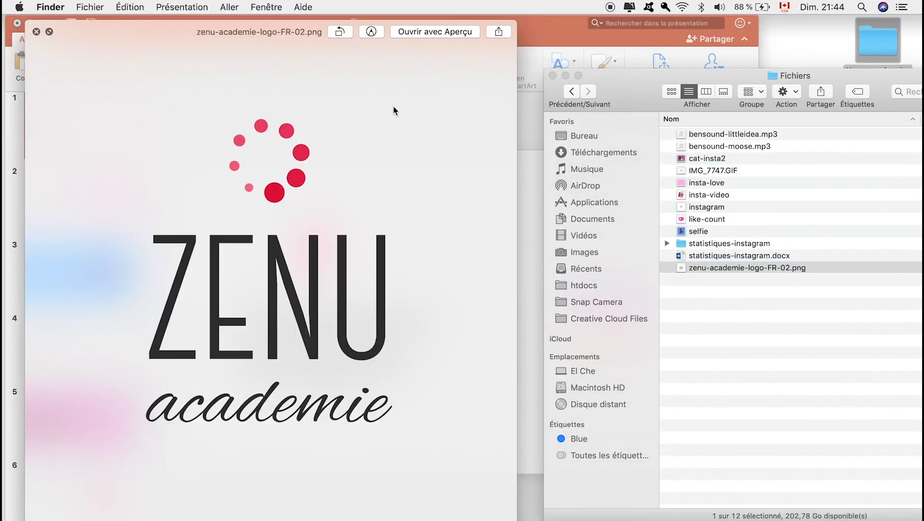
Insert zenu-academie-logo-FR-02.png on slide 1, shrink it into the slide's lower-left corner, and paste a copy into slide 7's lower-right corner.
key(space)
drag(687, 274, 453, 289)
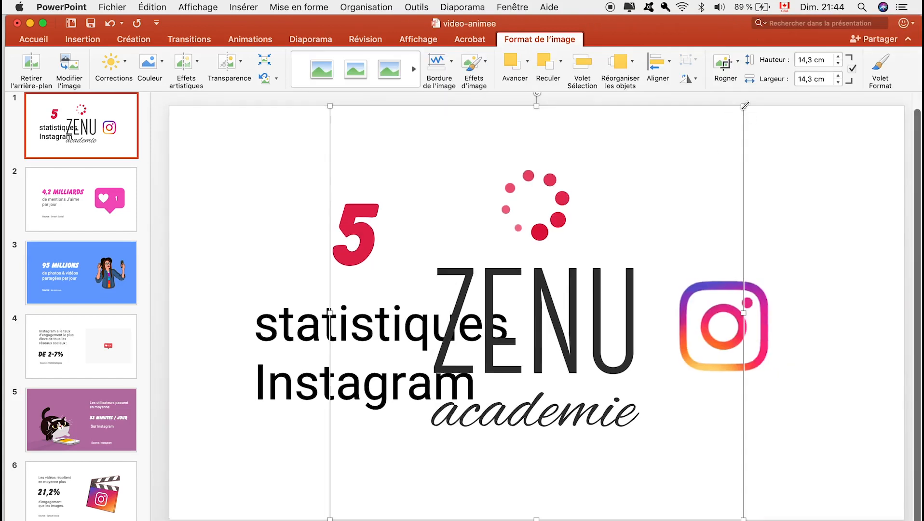
drag(650, 139, 215, 490)
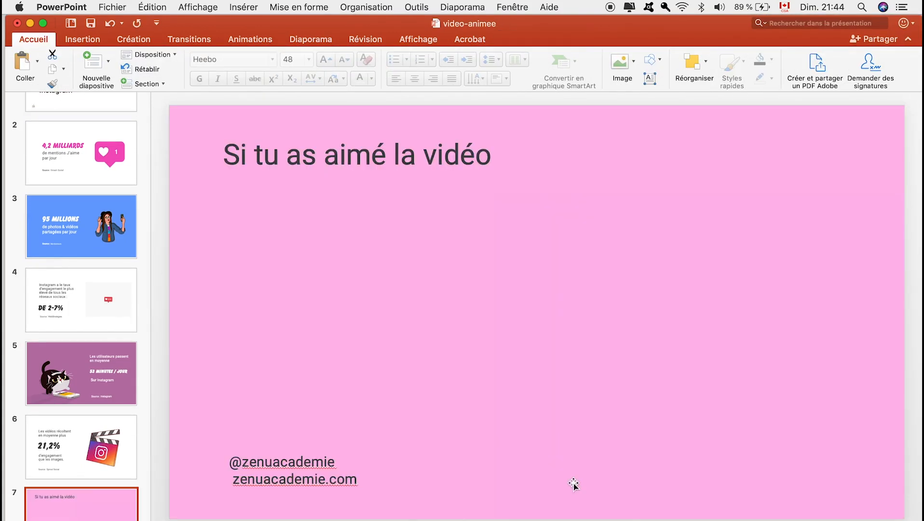
key(super+v)
drag(219, 494, 841, 472)
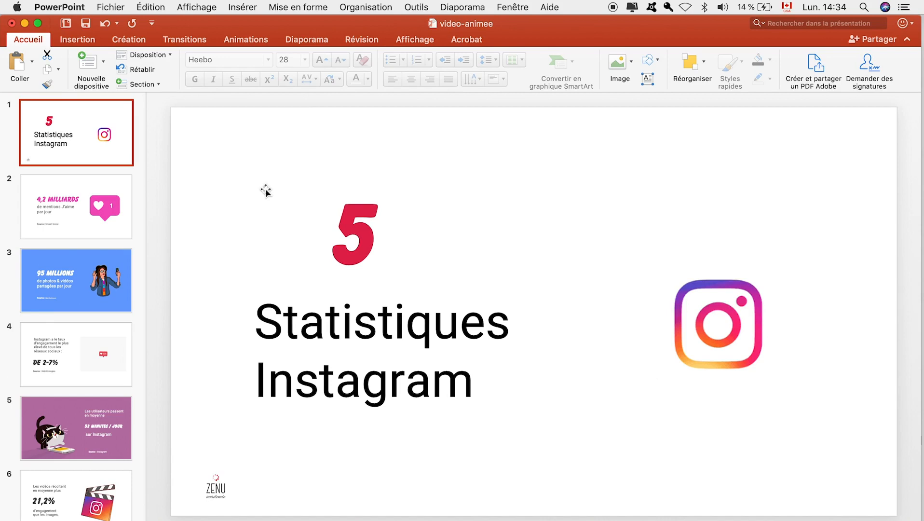
Apply the Pousser transition to slide 1 with the À partir de la gauche effect and check the available transition sounds.
click(196, 42)
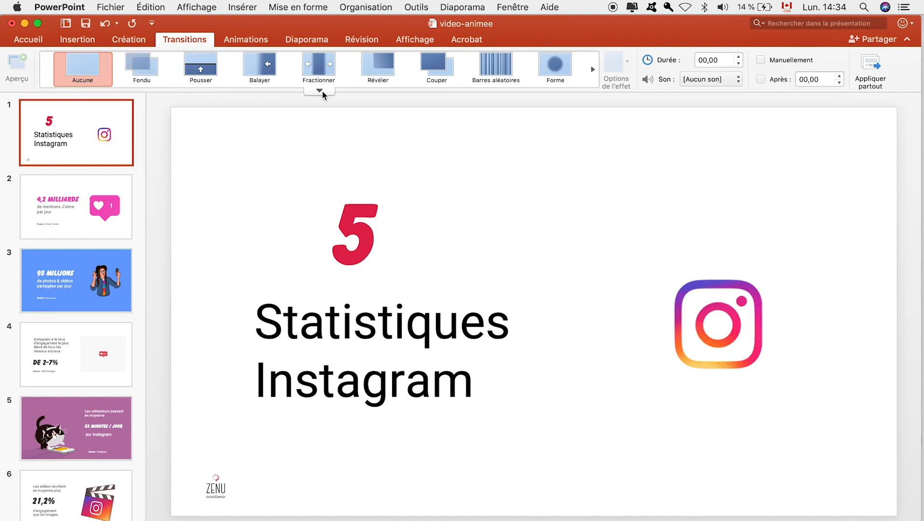
click(319, 91)
scroll(337, 246, down, 3)
click(196, 66)
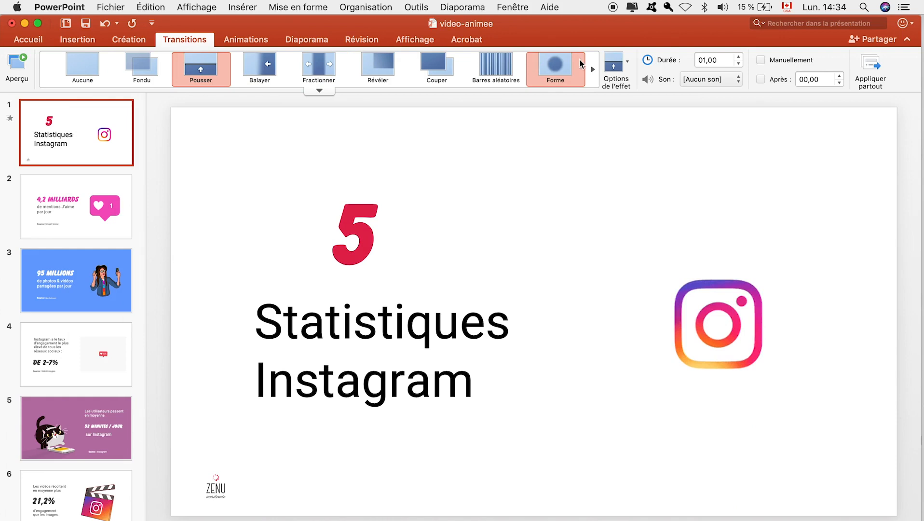
click(622, 68)
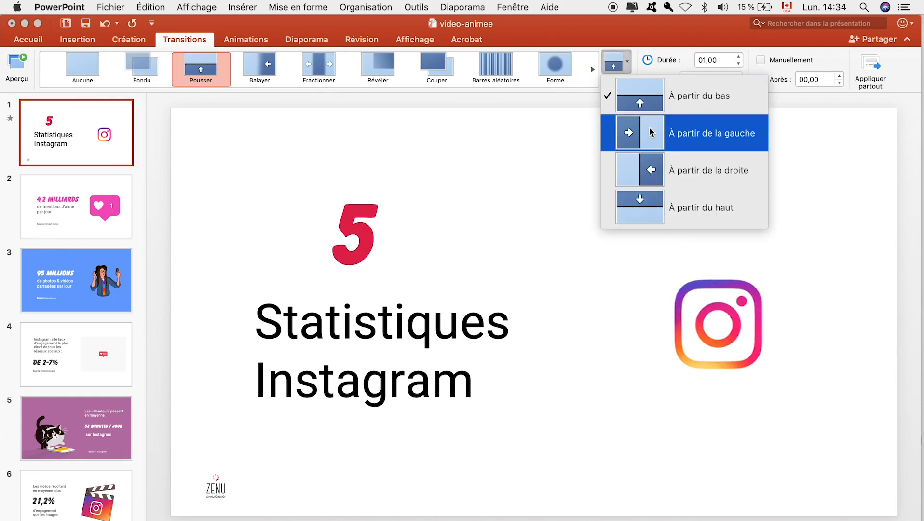
click(627, 129)
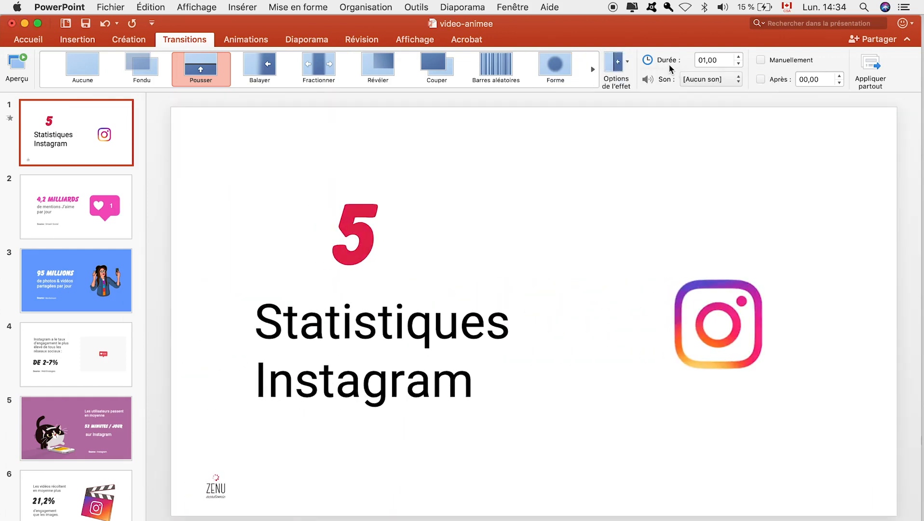
click(689, 83)
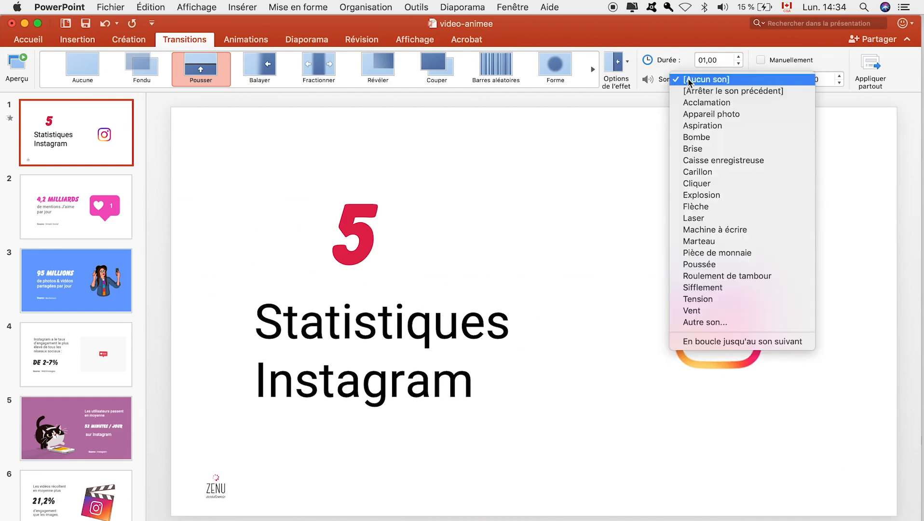
click(764, 80)
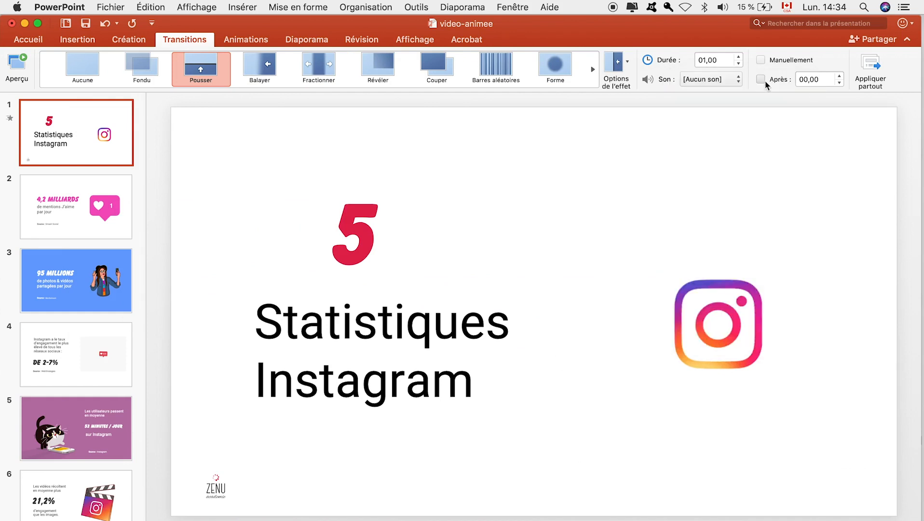
Replace slide 1's transition with Fondu, set its duration to 01,25 and preview it.
click(145, 71)
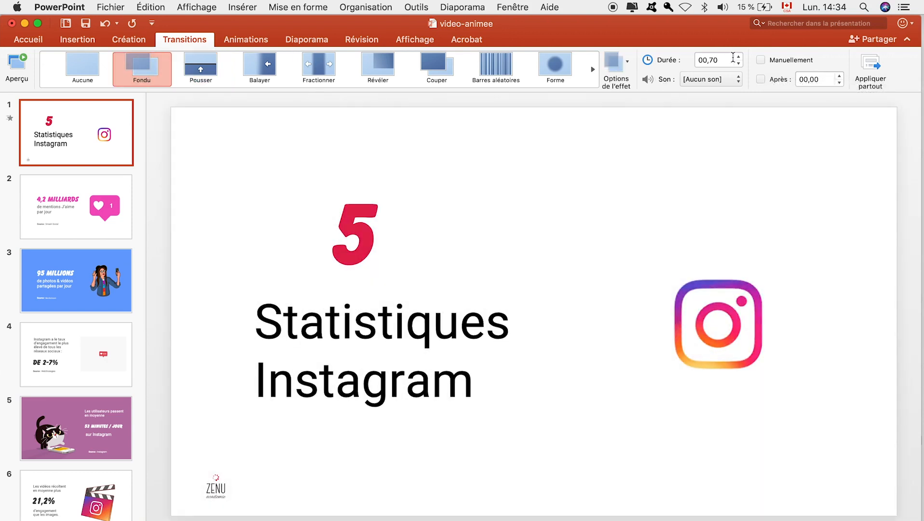
click(740, 58)
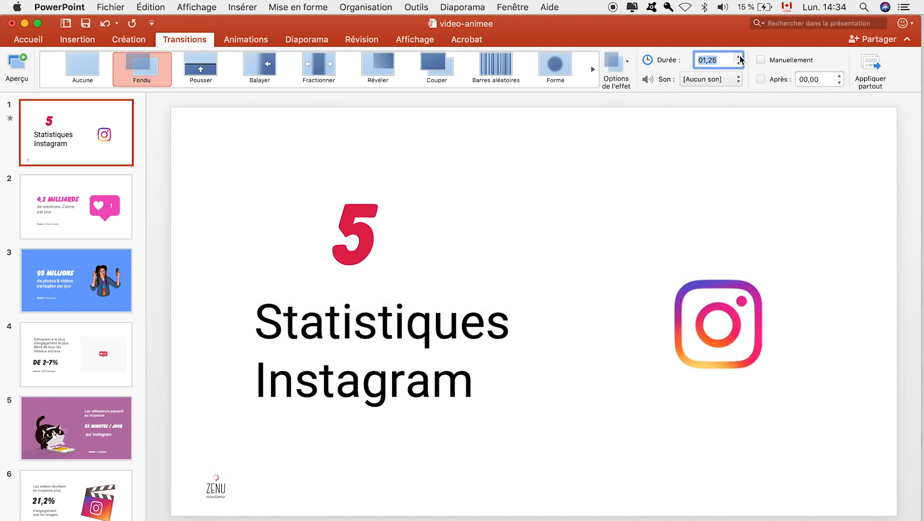
click(11, 63)
Apply the Balayer transition to slides 2 through 6 together.
click(78, 208)
shift+click(71, 288)
shift+click(71, 369)
shift+click(73, 405)
shift+click(80, 515)
click(259, 70)
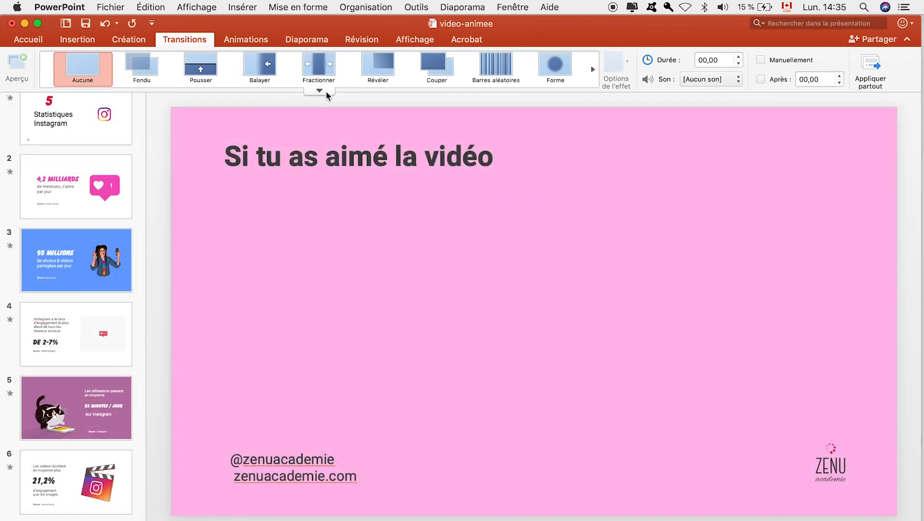
Apply the Fracture transition to the pink closing slide 7, set its duration to 01,50 and preview it.
click(326, 91)
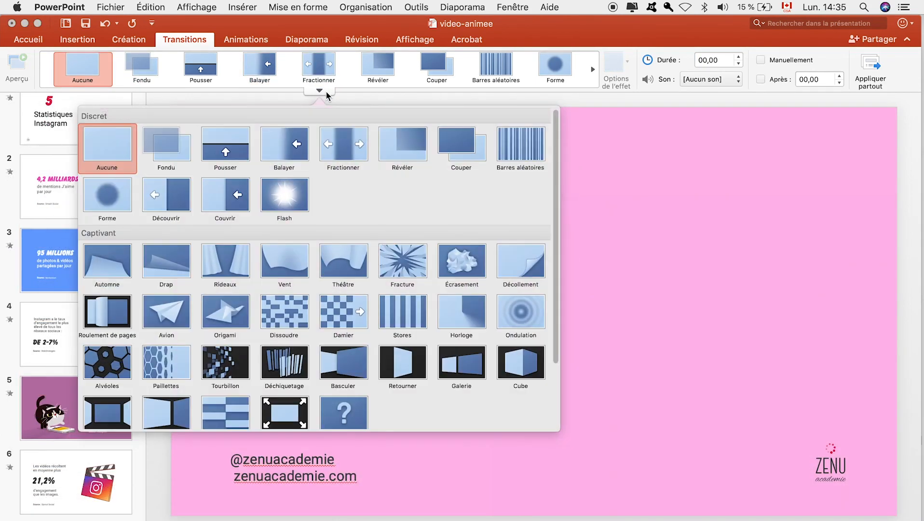
click(418, 258)
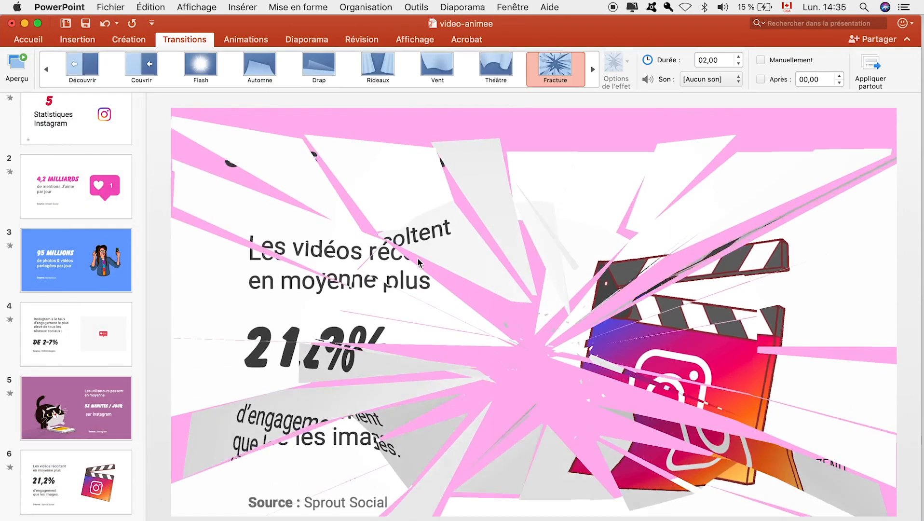
click(739, 64)
click(23, 67)
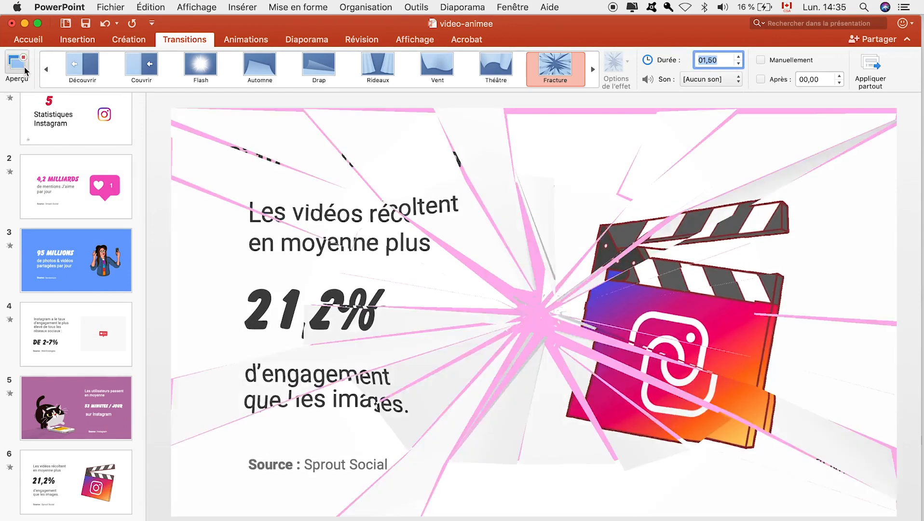
Play the slide show from slide 1 to the closing slide to check the transitions, and exit it.
click(40, 107)
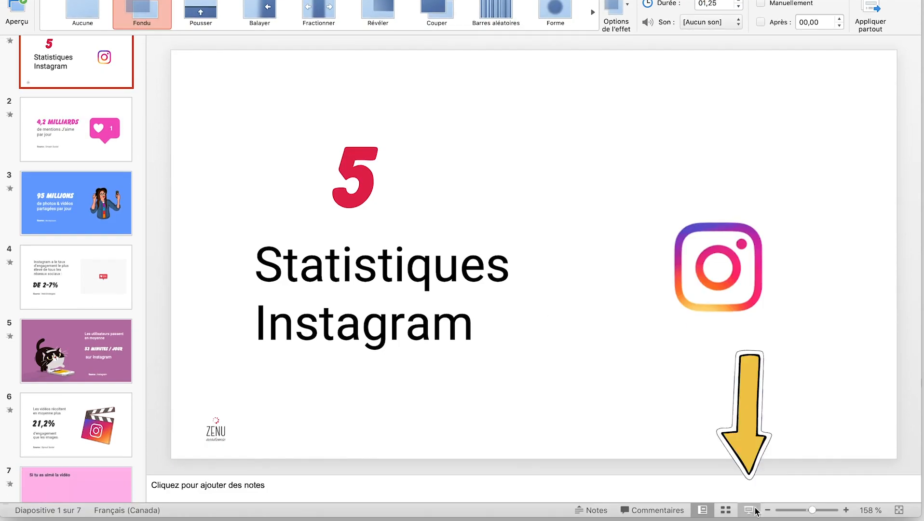
click(749, 510)
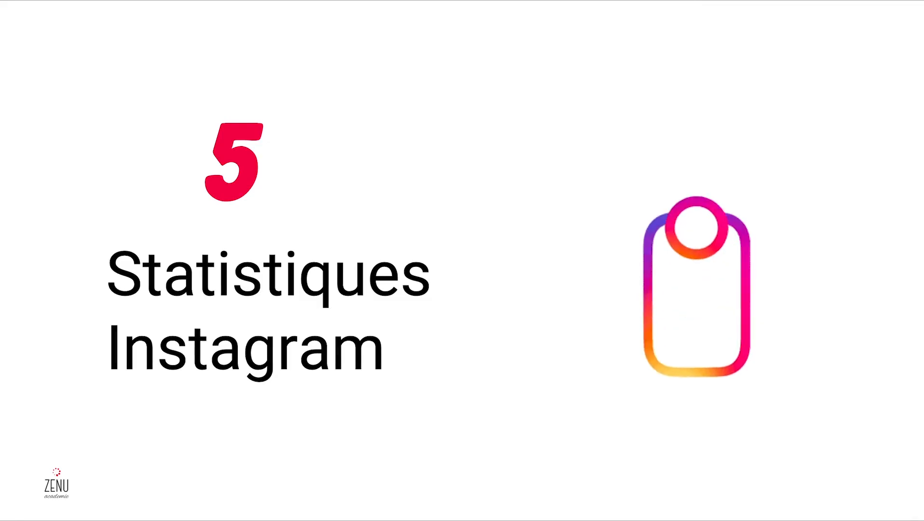
key(Right)
key(Right)
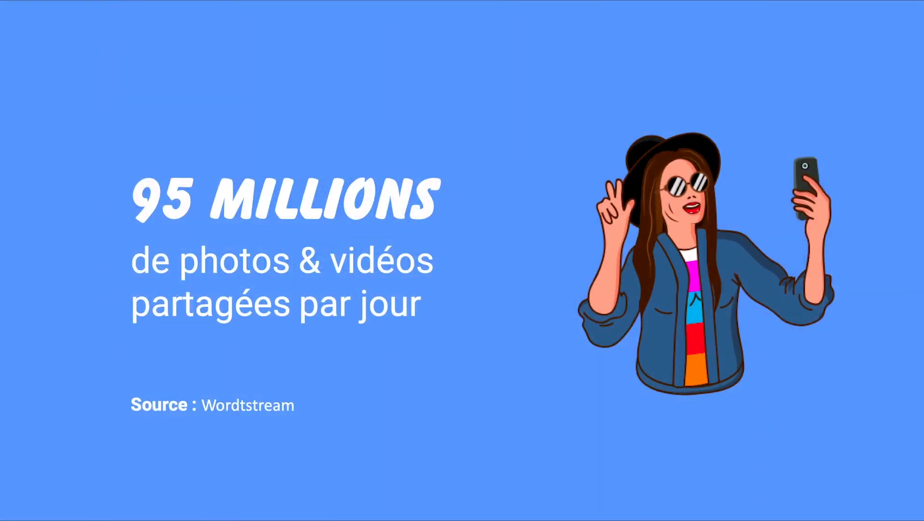
key(Right)
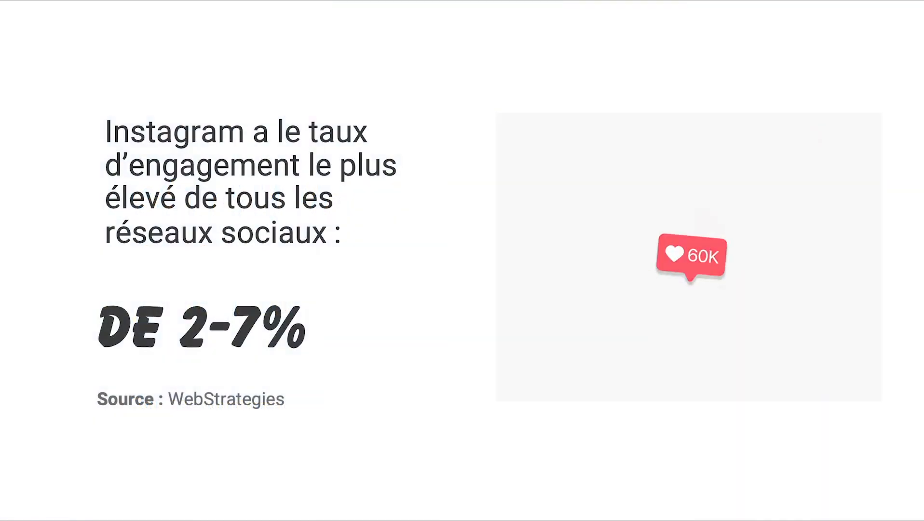
key(Right)
key(Right)
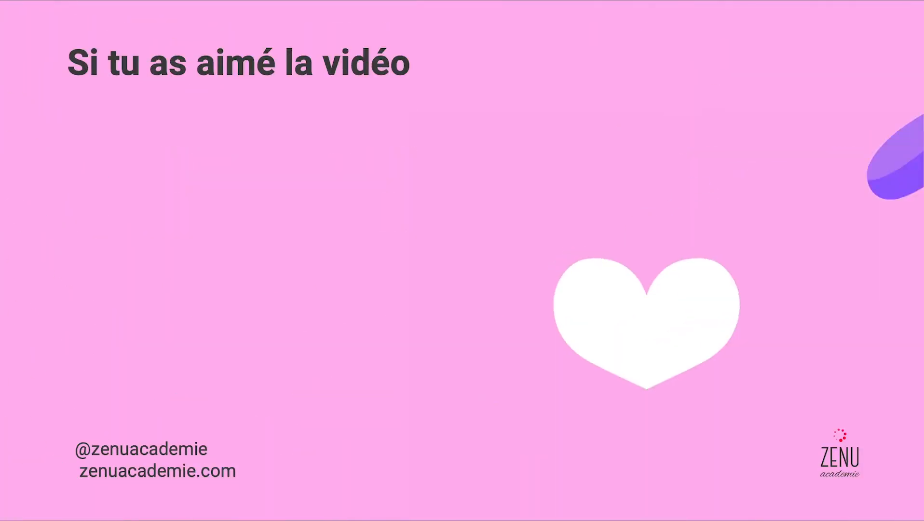
key(Escape)
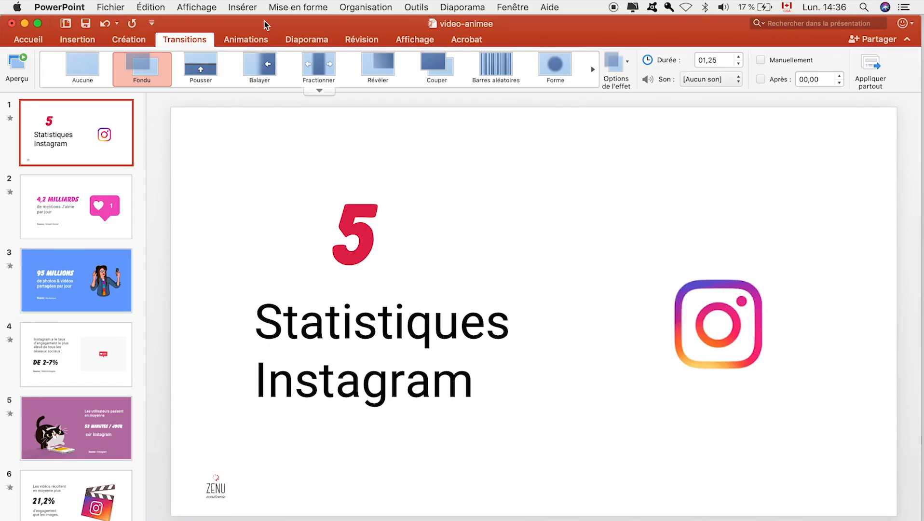
Select the "5" text box on slide 1 and look through the available entrance and emphasis animation effects.
click(255, 42)
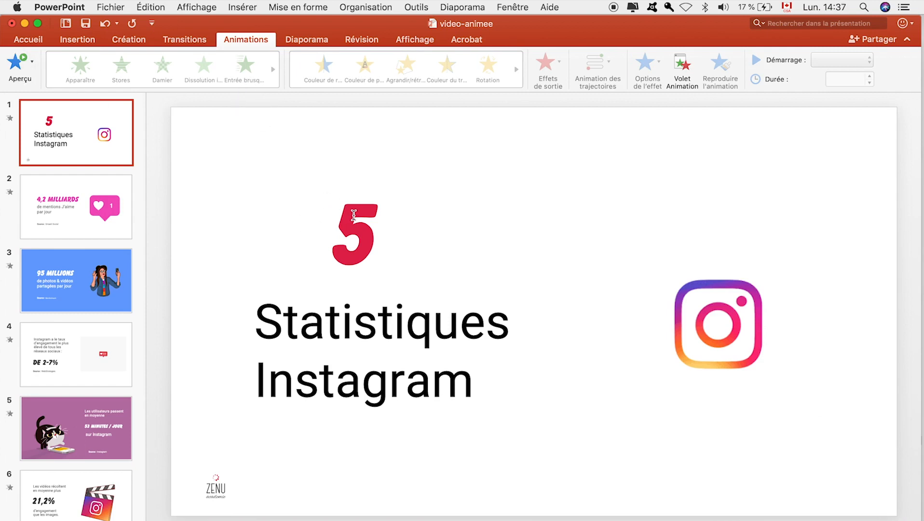
click(353, 215)
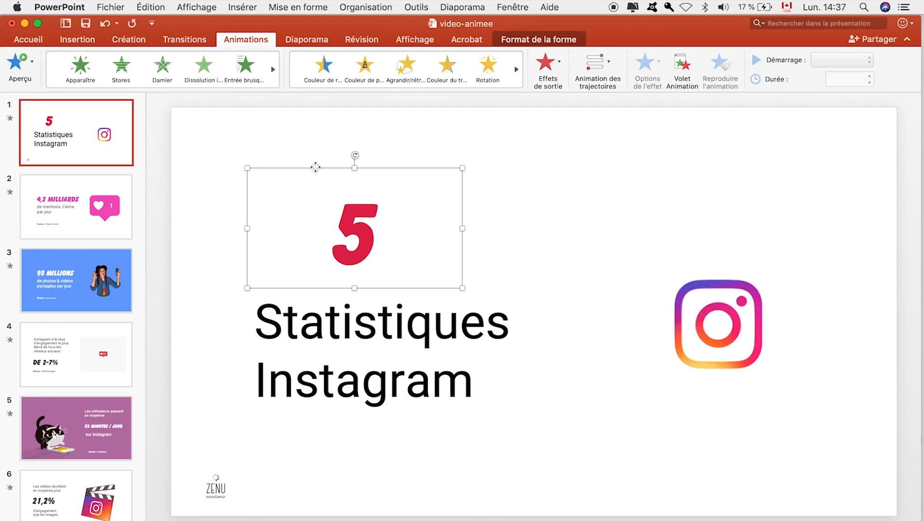
click(162, 90)
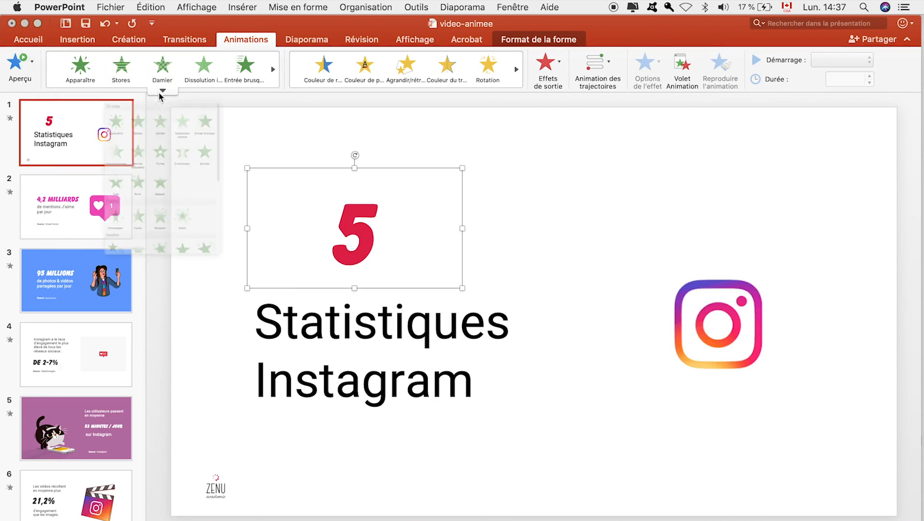
scroll(157, 208, down, 5)
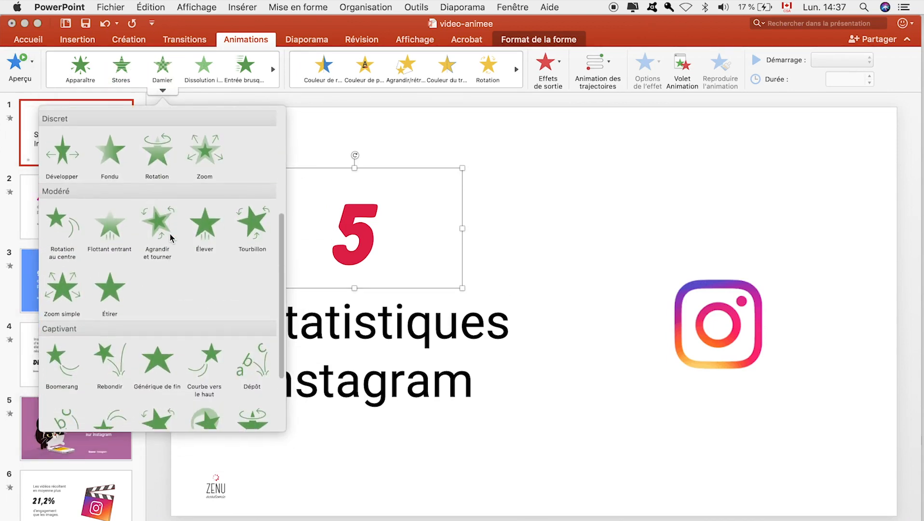
scroll(157, 208, up, 4)
click(397, 86)
click(406, 91)
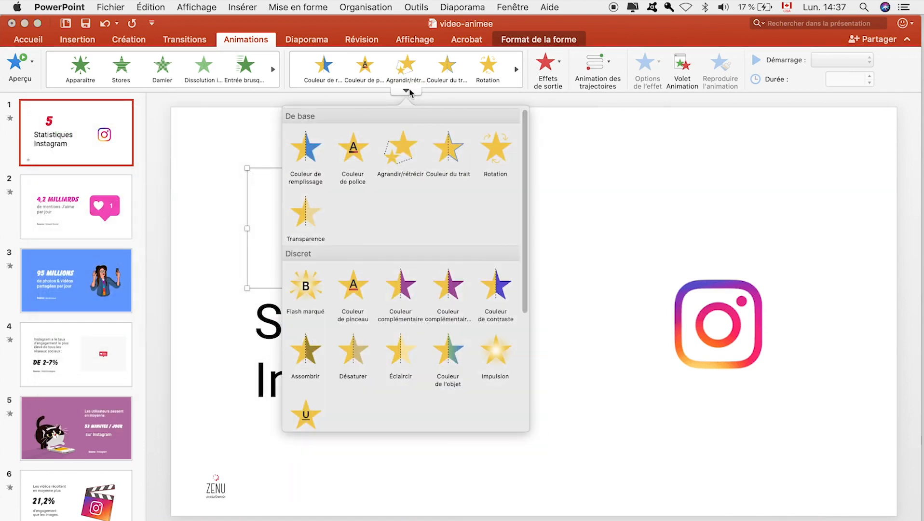
Look through the exit effects and motion path animations for the "5" text box, and check its animation list.
click(559, 68)
click(560, 68)
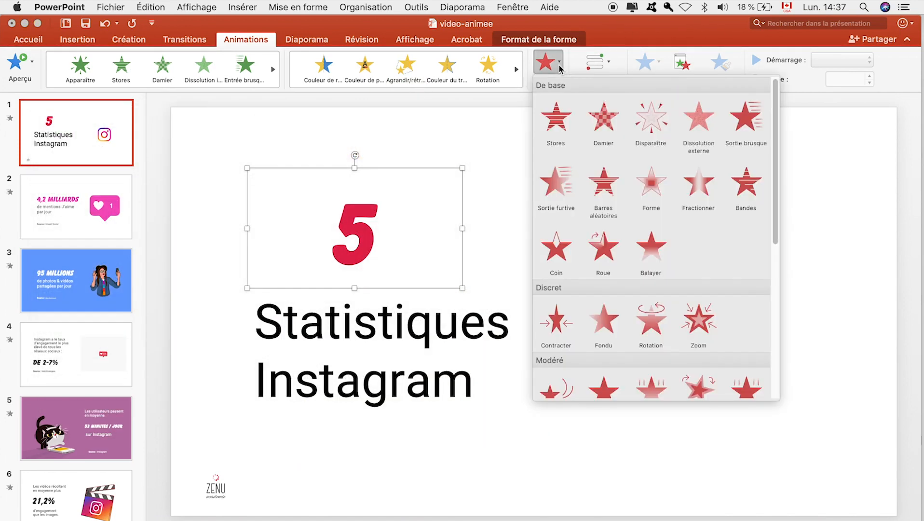
click(561, 69)
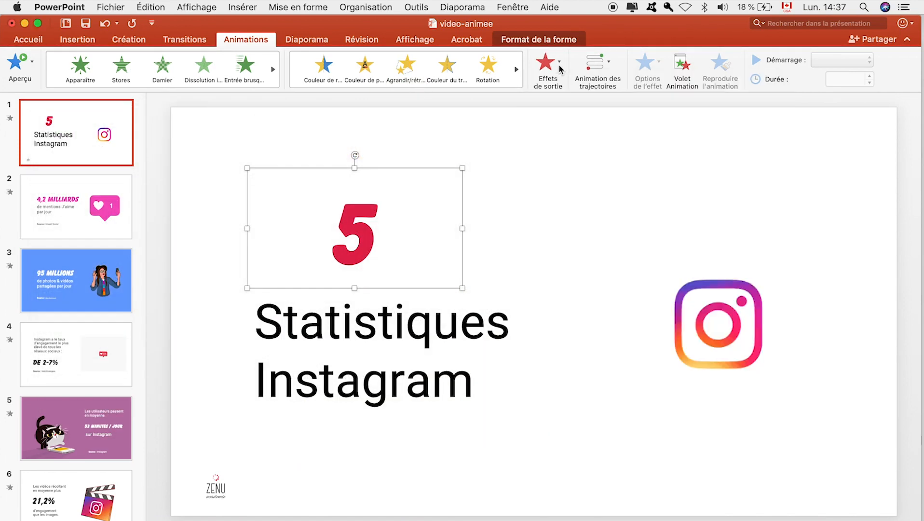
click(608, 68)
click(608, 69)
click(682, 67)
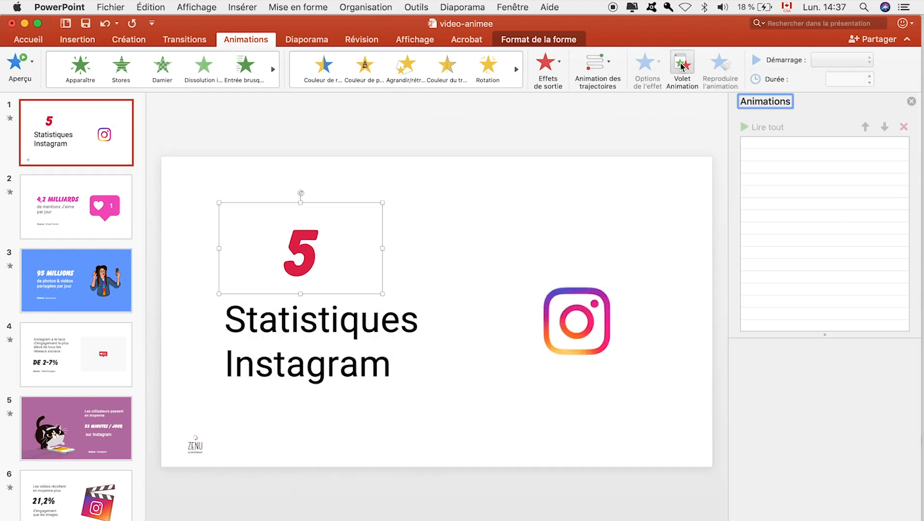
click(682, 67)
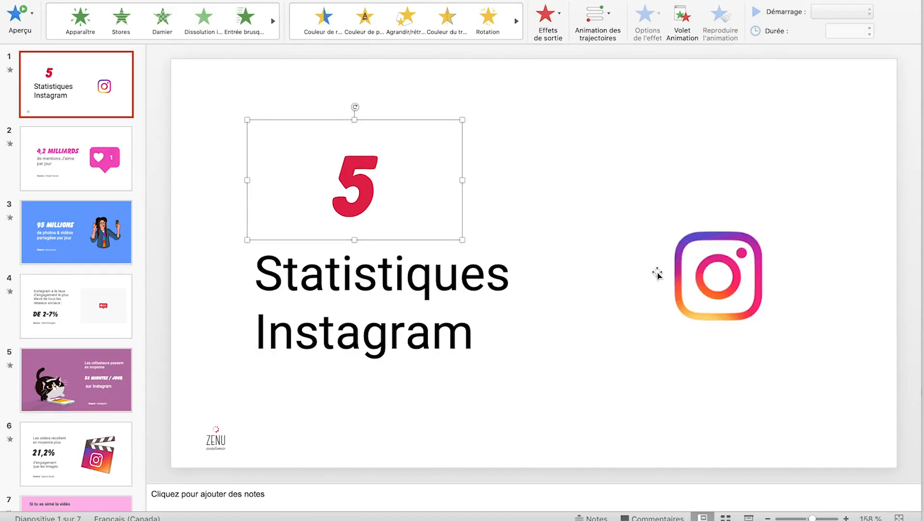
Animate slide 1's Instagram logo with the Apparaître entrance effect, starting Avec la précédente.
click(656, 319)
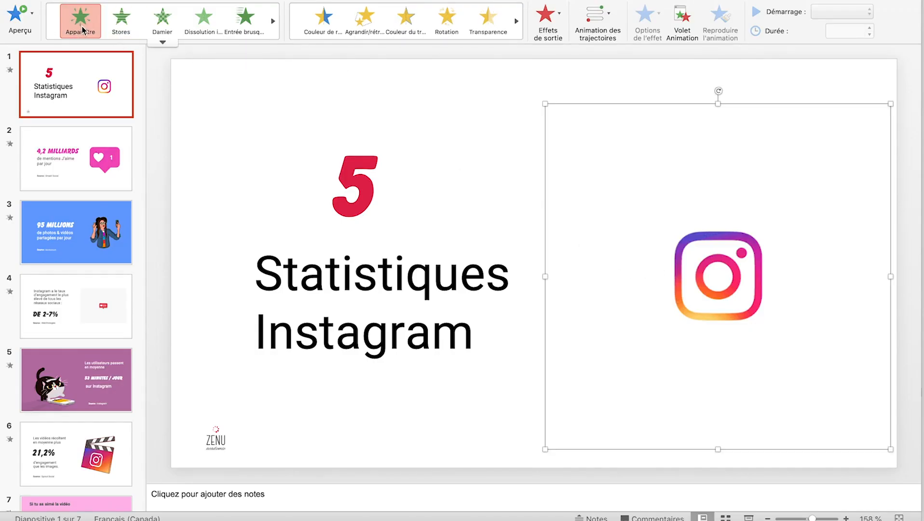
click(82, 29)
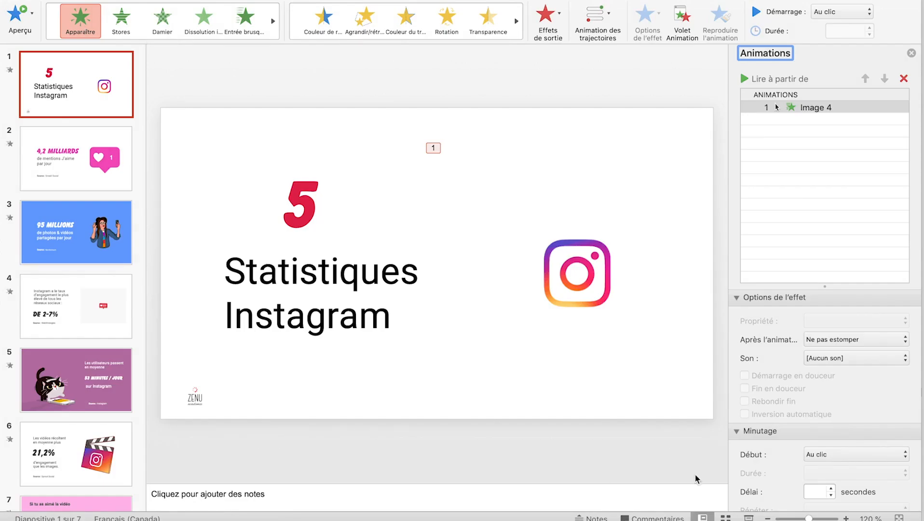
click(823, 455)
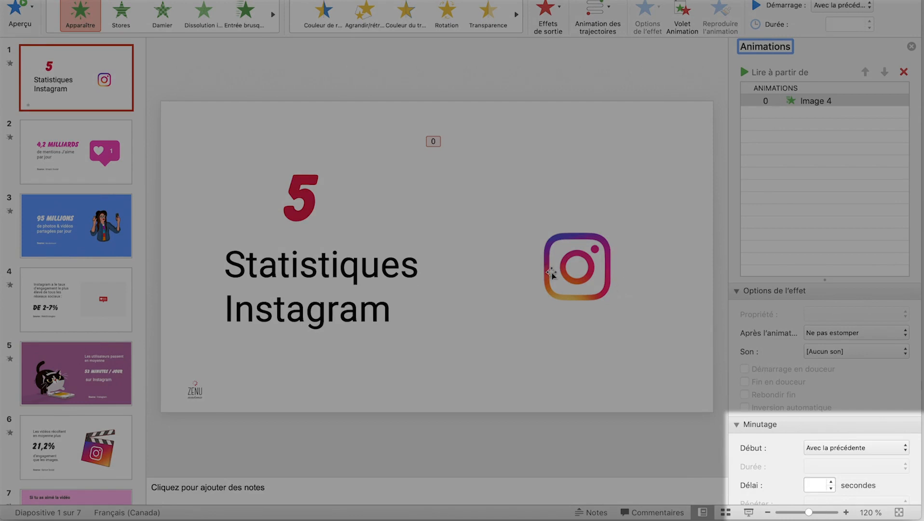
Animate the "5" text box with the Rebondir entrance effect, starting Avec la précédente with a duration of 01,00.
click(320, 217)
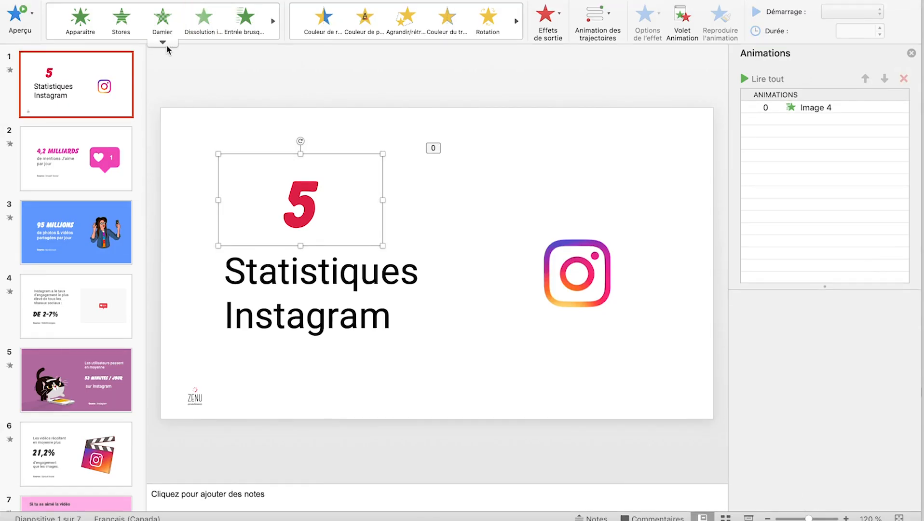
click(164, 44)
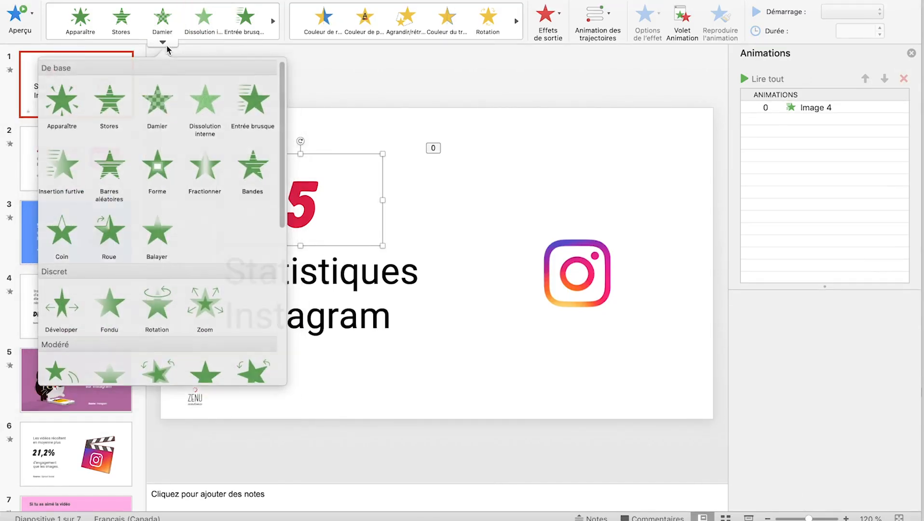
scroll(165, 310, down, 5)
scroll(169, 312, down, 3)
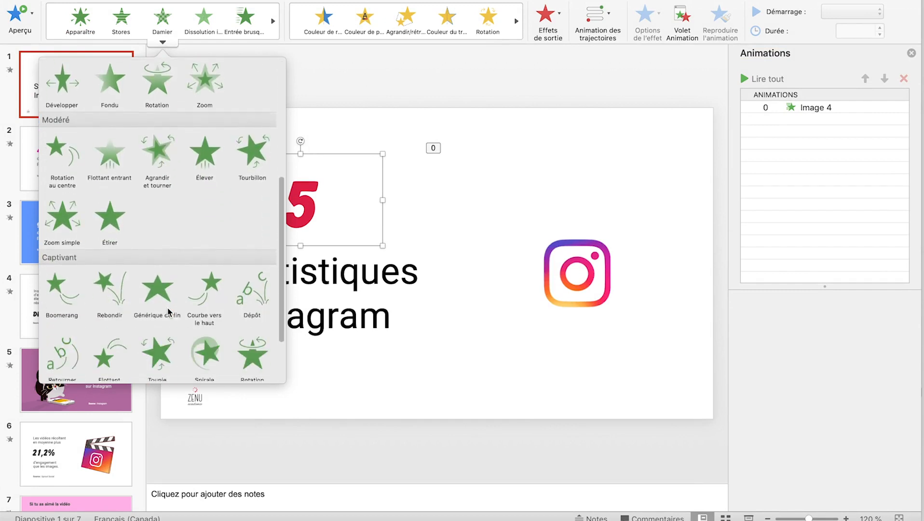
click(127, 292)
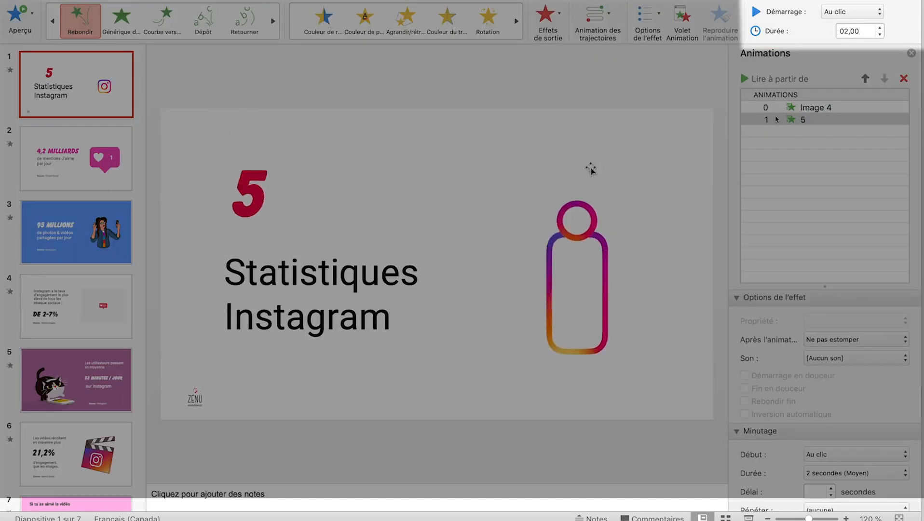
click(843, 12)
click(845, 23)
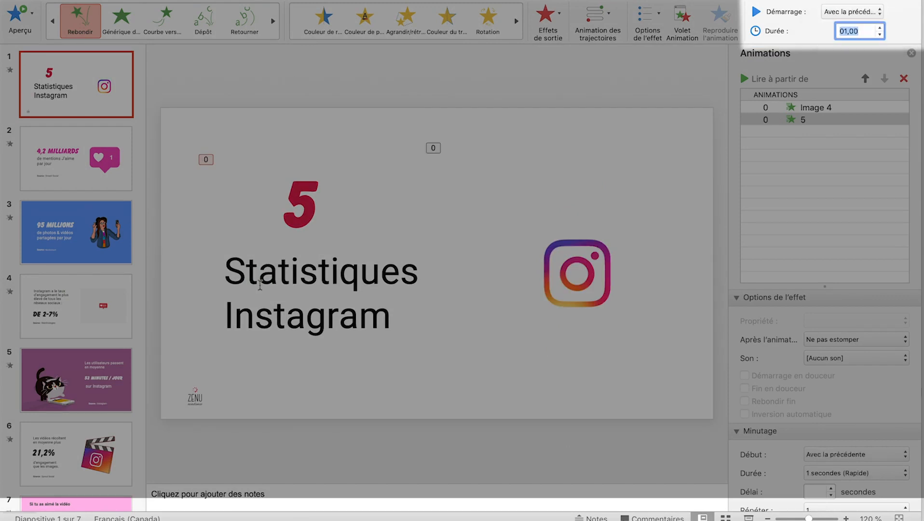
Animate the "Statistiques Instagram" text with the Dépôt entrance effect, starting Avec la précédente with a duration of 00,25.
click(260, 284)
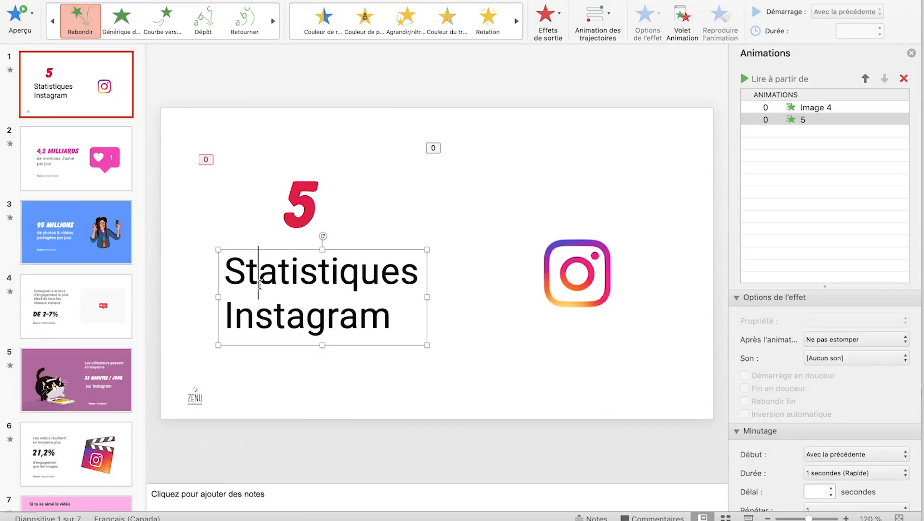
click(205, 25)
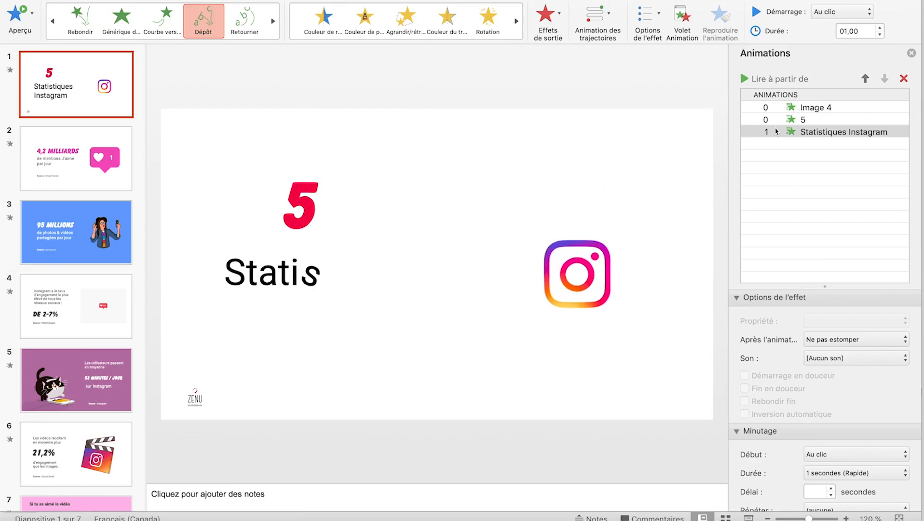
click(856, 10)
click(852, 23)
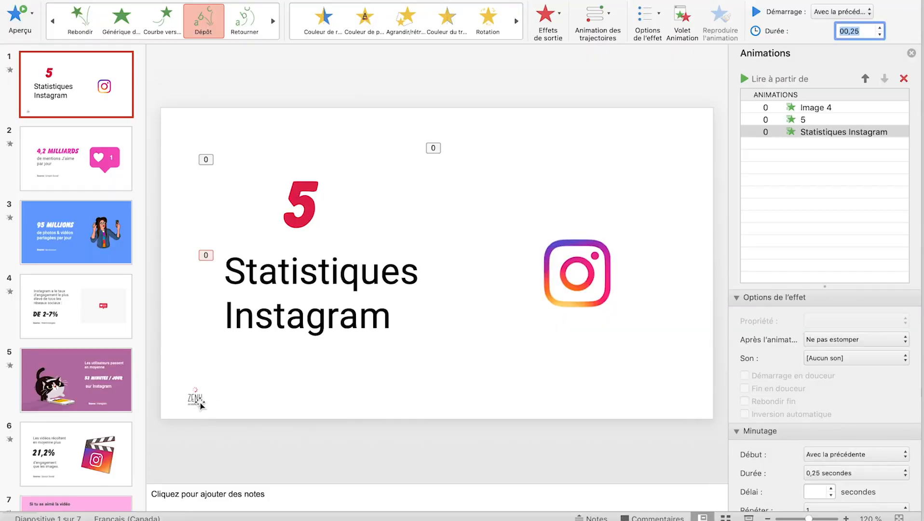
Animate slide 1's Zenu logo with the Stores entrance effect starting Après la précédente, preview the animations, and nudge the logo slightly upward.
click(200, 405)
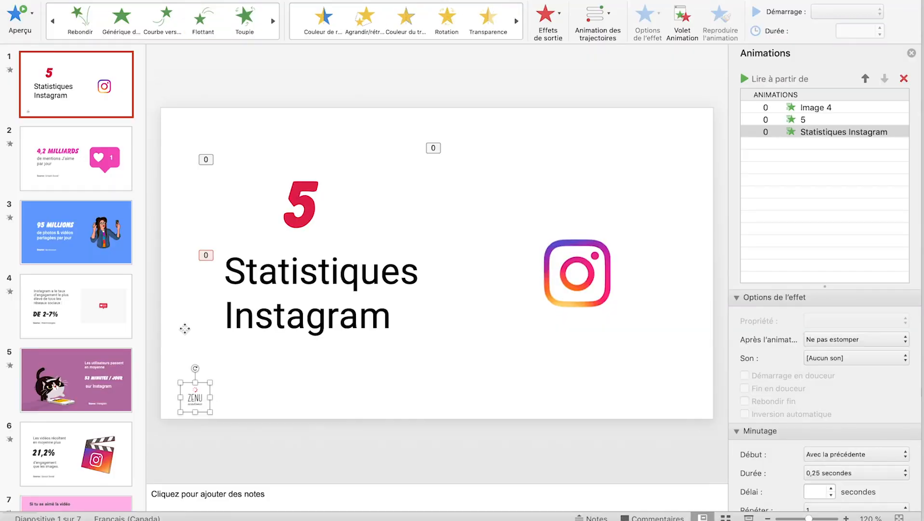
click(121, 21)
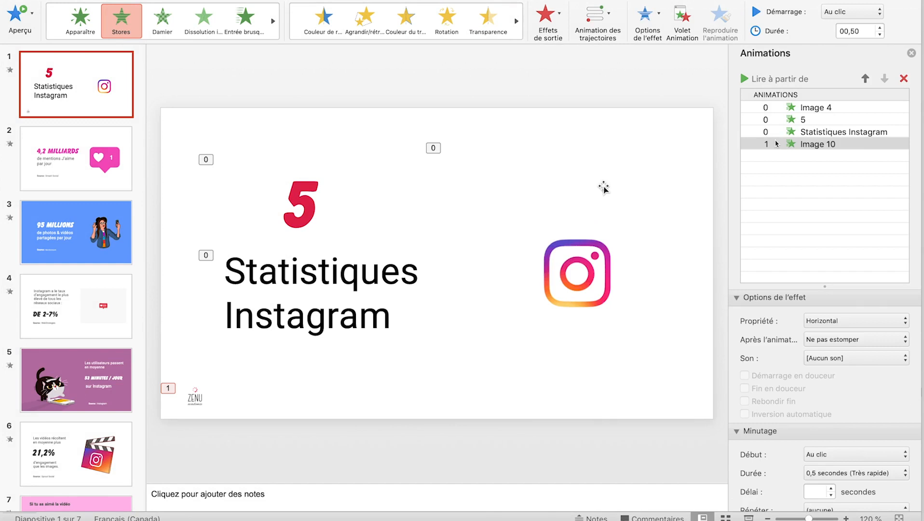
click(857, 15)
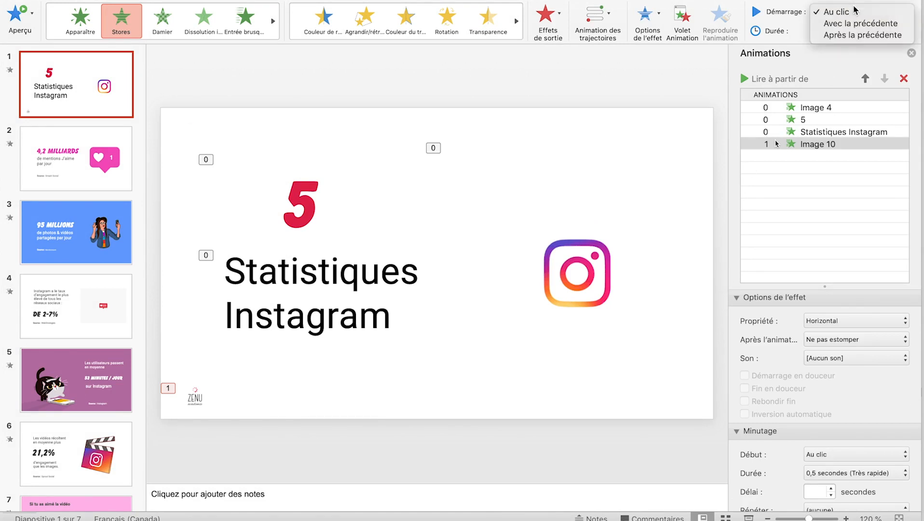
click(852, 37)
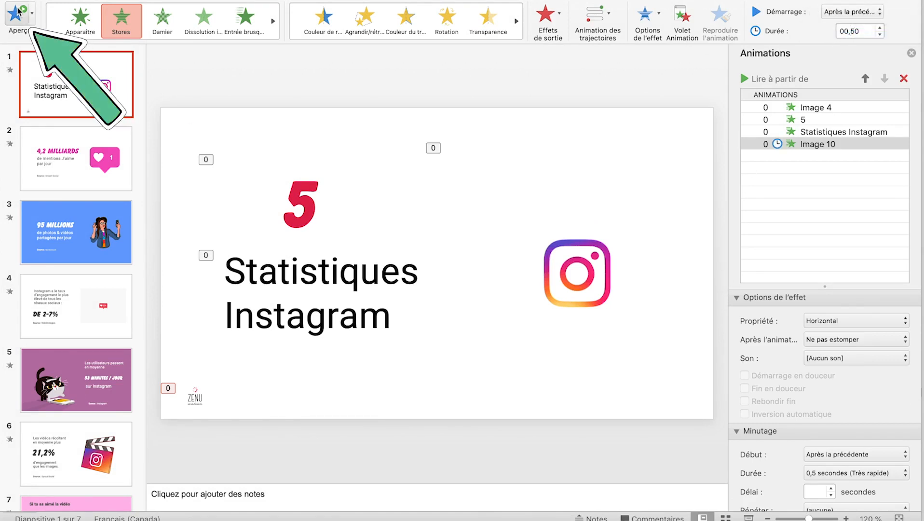
click(18, 10)
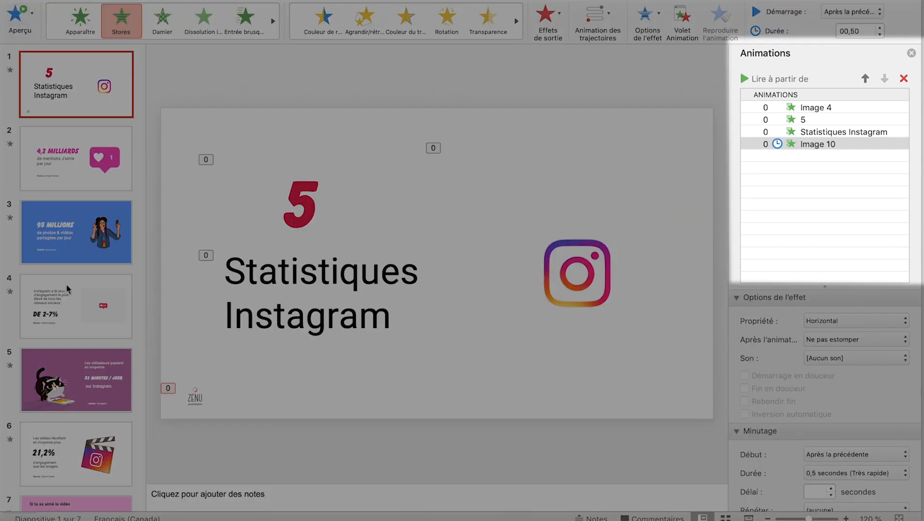
drag(196, 397, 201, 386)
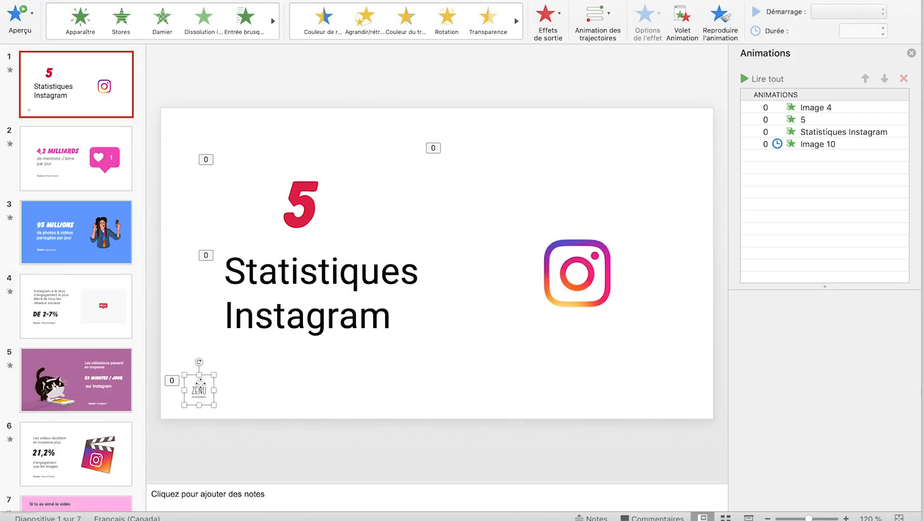
Apply the Apparaître entrance effect to the pink heart notification image on slide 2.
key(Page_Down)
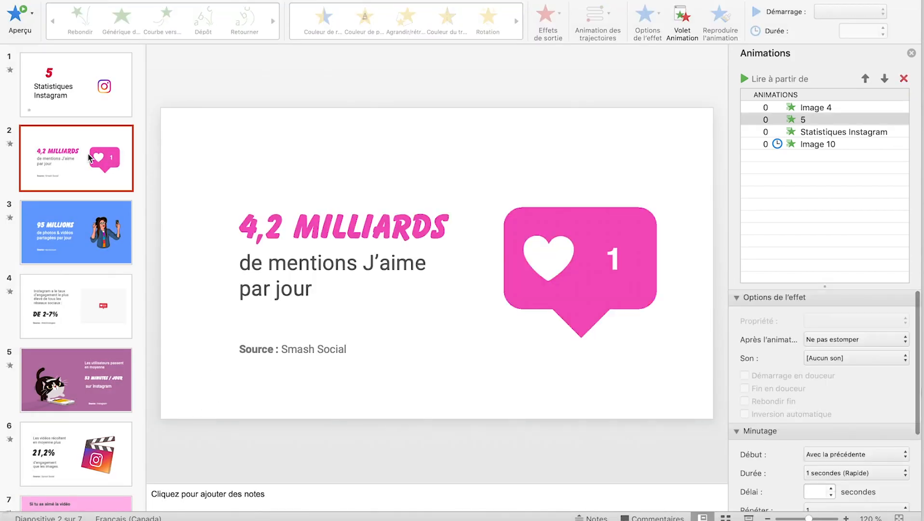
click(514, 217)
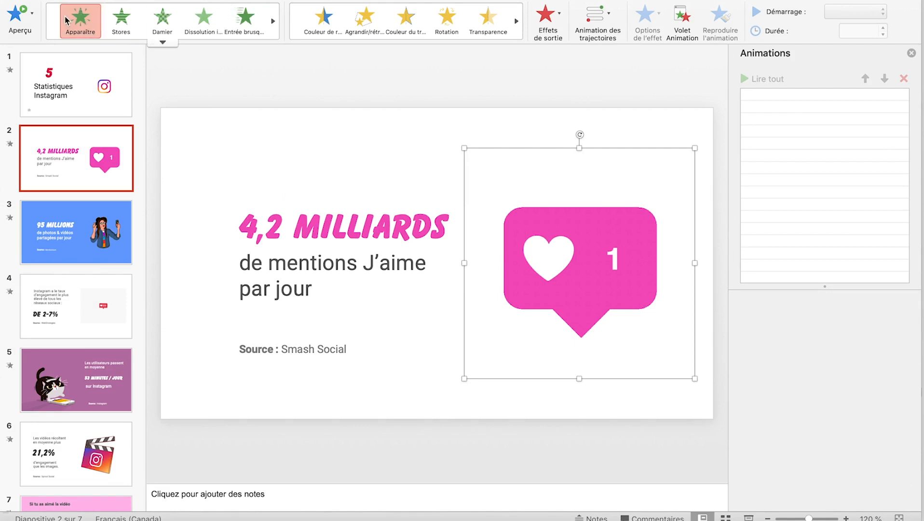
click(73, 21)
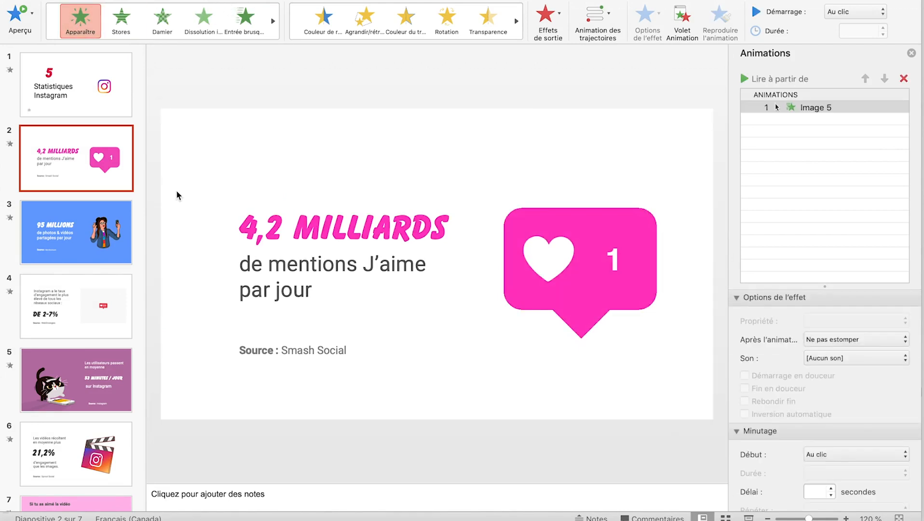
Animate slide 2's "4,2 milliards" text with the Rebondir entrance effect, starting Avec la précédente with a shorter duration.
click(253, 216)
click(250, 198)
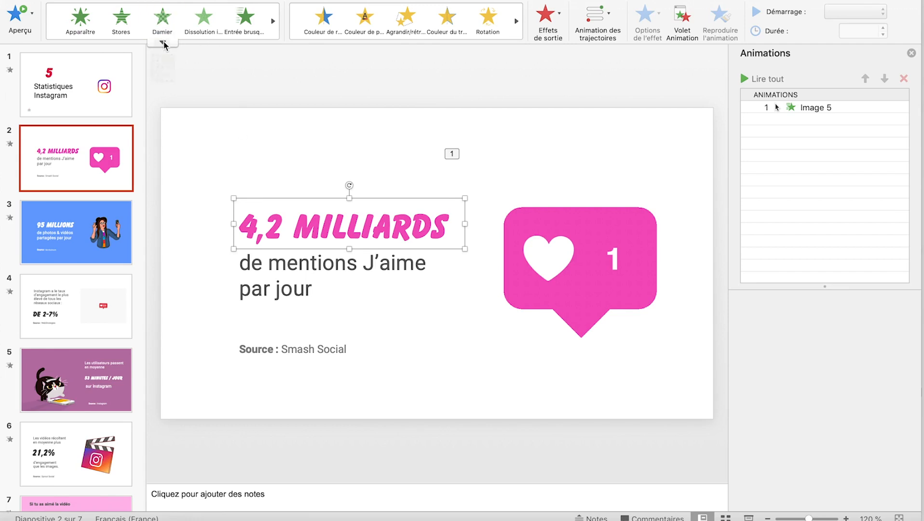
click(163, 41)
scroll(173, 214, down, 5)
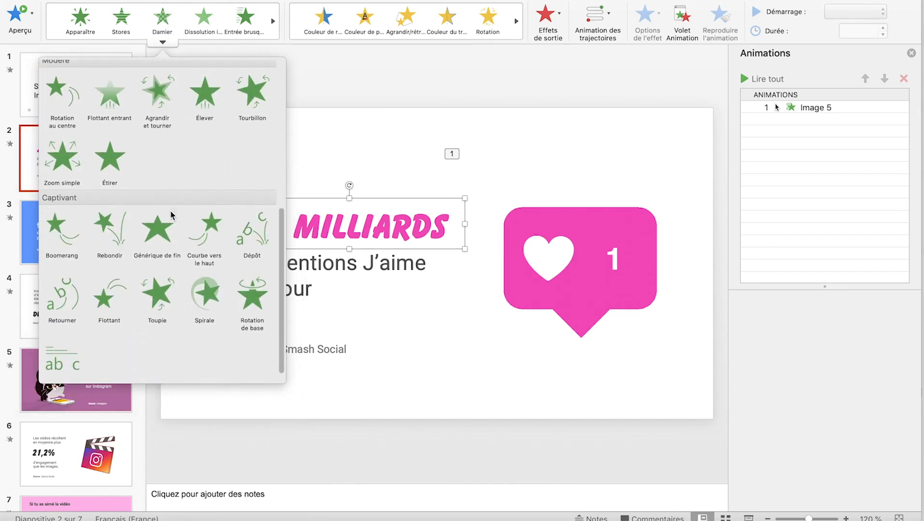
click(110, 230)
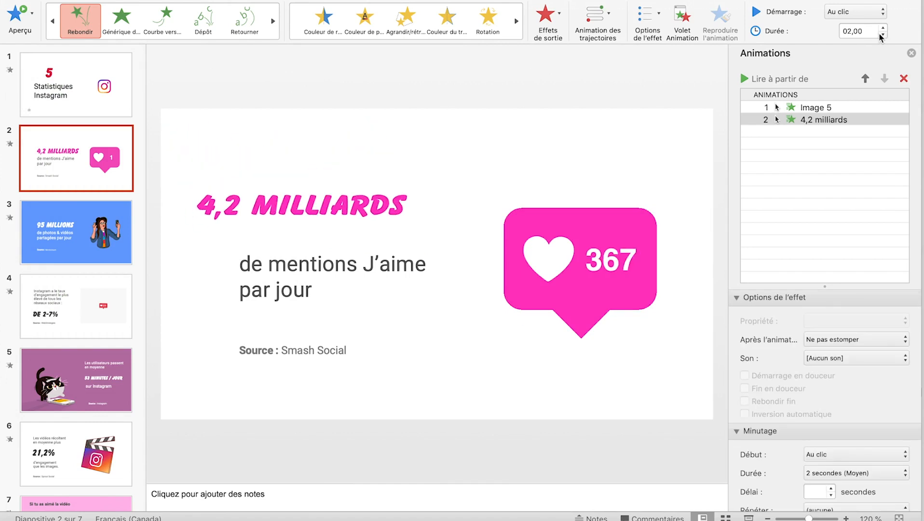
click(876, 11)
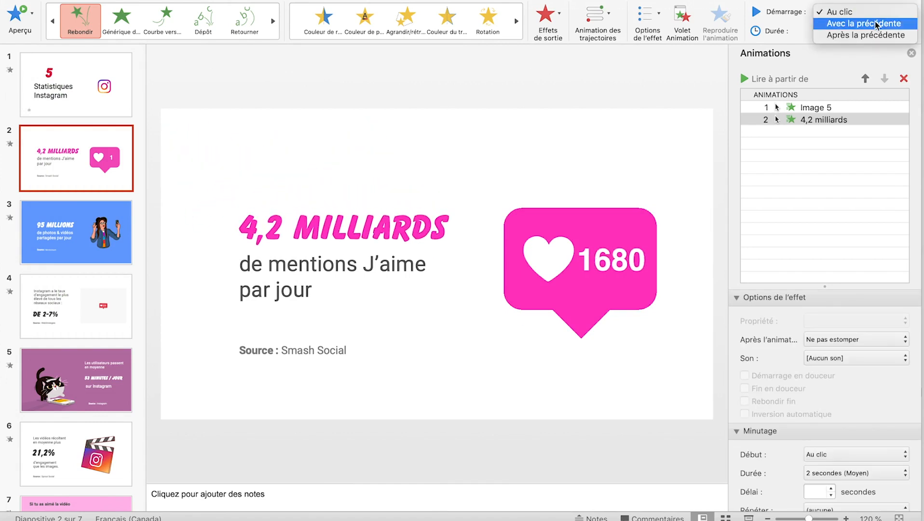
click(876, 24)
click(886, 34)
Animate the "de mentions J'aime par jour" text with the Fondu entrance effect, starting Avec la précédente with a duration of 01,00.
click(163, 42)
scroll(154, 193, down, 5)
click(119, 227)
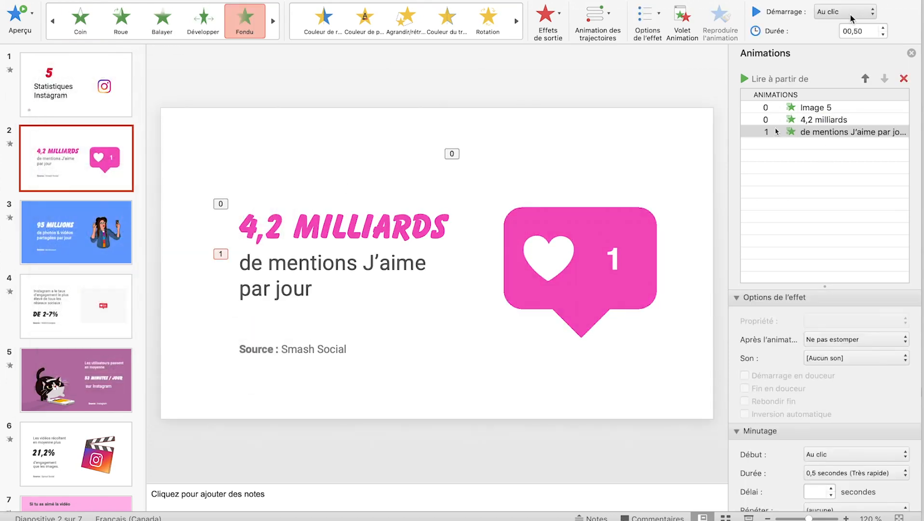
click(872, 11)
click(863, 20)
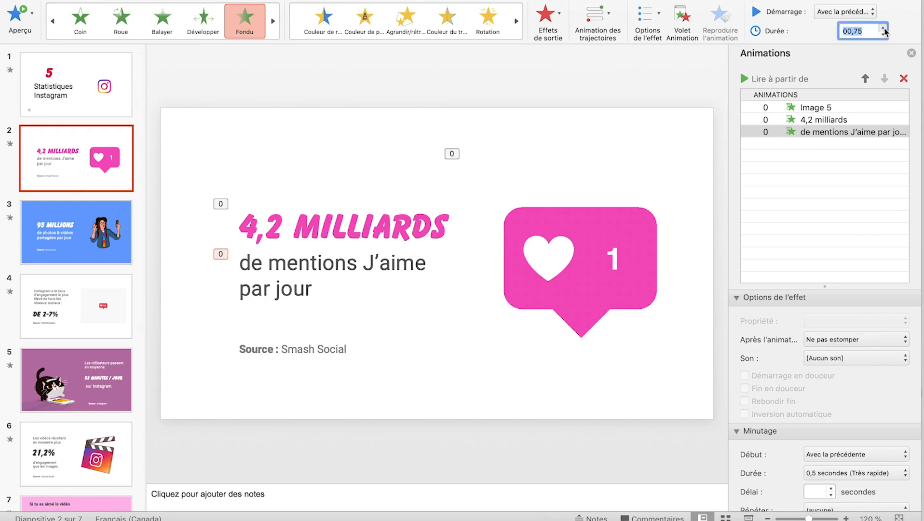
scroll(857, 355, down, 5)
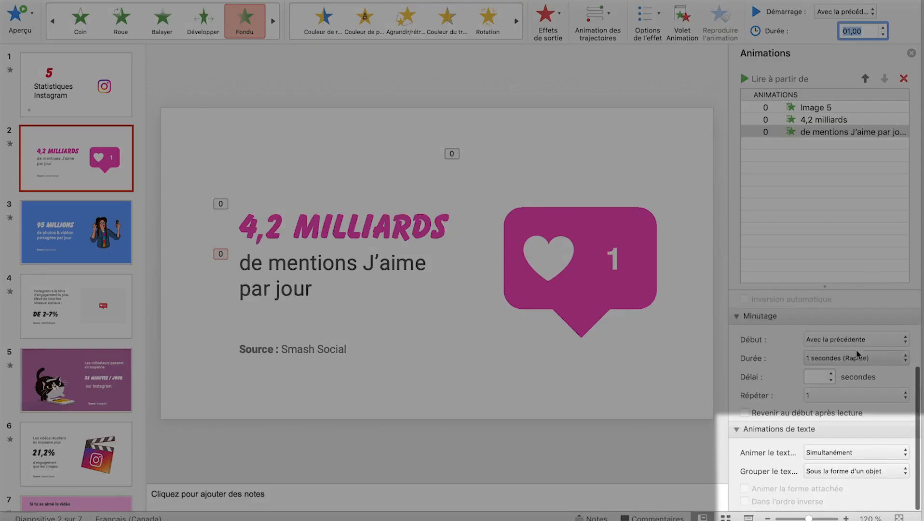